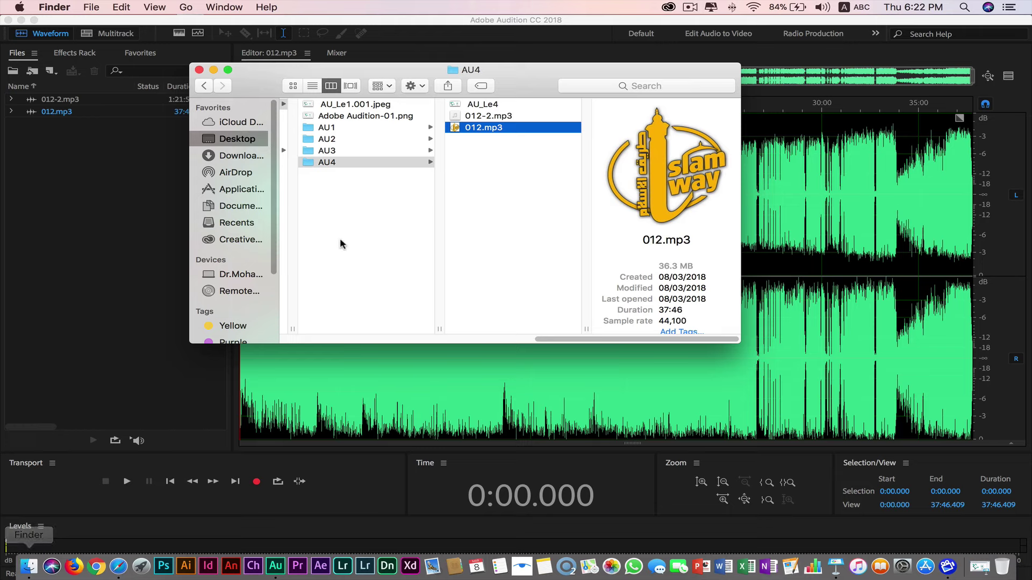
# - Open 012-2.mp3 from the AU4 folder in VLC and set the resume-playback prompt aside
pyautogui.click(505, 117)
pyautogui.rightClick(505, 117)
pyautogui.moveTo(653, 136)
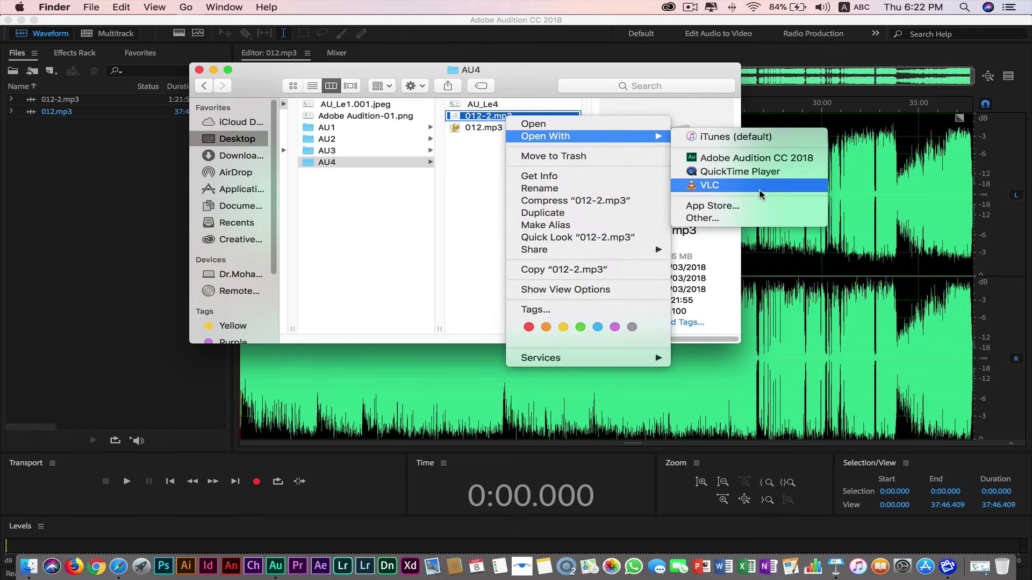
pyautogui.click(760, 194)
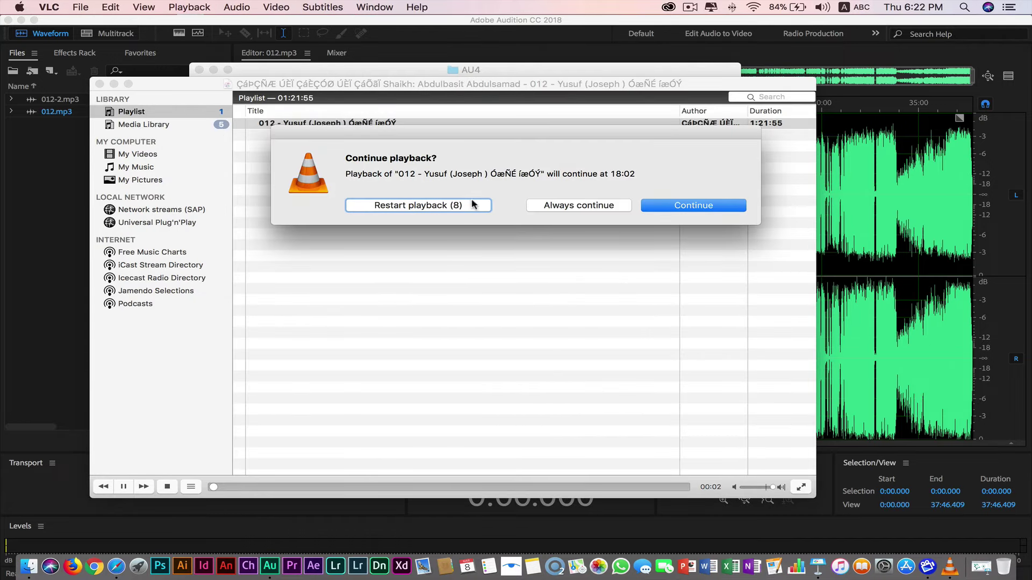
pyautogui.moveTo(598, 147); pyautogui.dragTo(987, 567)
# - Preview the track in VLC from about 16 minutes and about 18 minutes, skip further ahead, and close the player
pyautogui.click(308, 487)
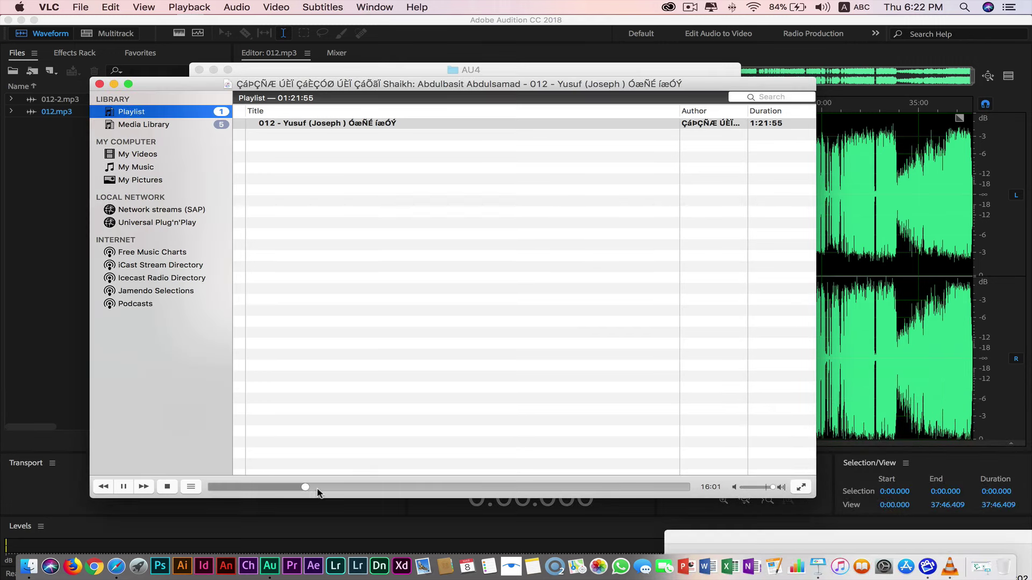
pyautogui.moveTo(305, 488); pyautogui.dragTo(318, 488)
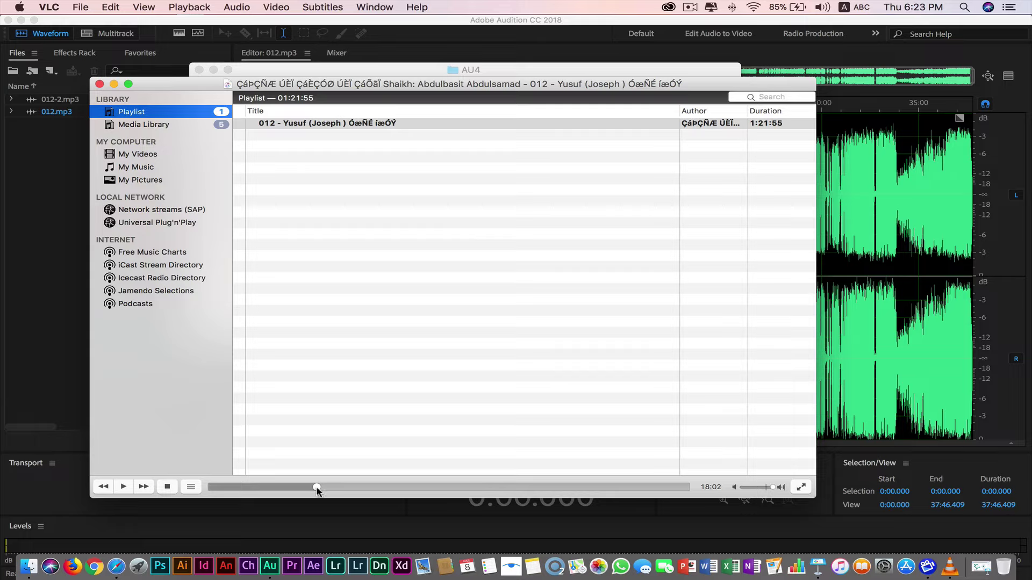
pyautogui.moveTo(317, 490); pyautogui.dragTo(369, 492)
pyautogui.click(99, 84)
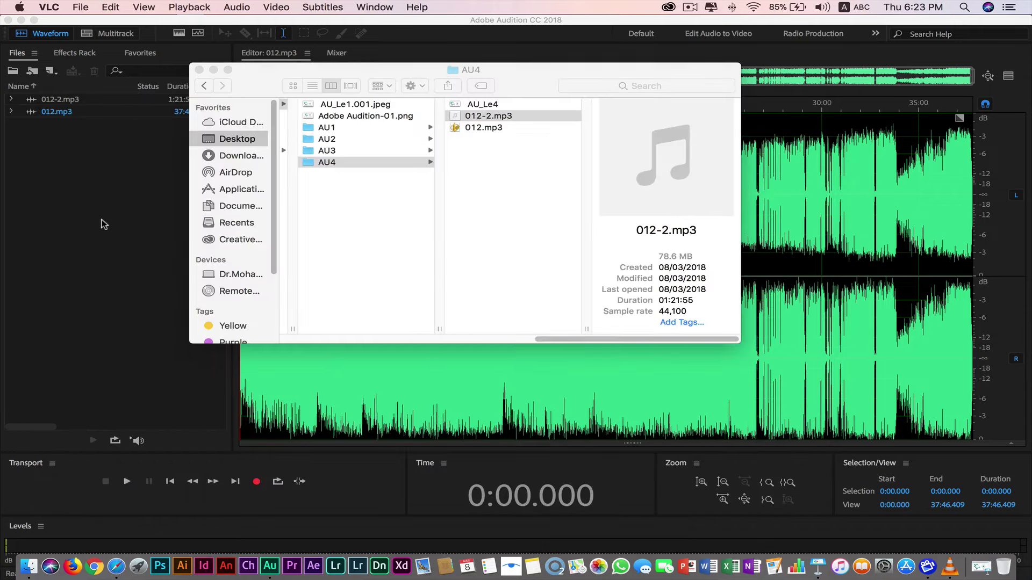
# - Switch to Adobe Audition, play 012.mp3 from about 19:31, and return the playhead to the start
pyautogui.click(103, 223)
pyautogui.click(327, 117)
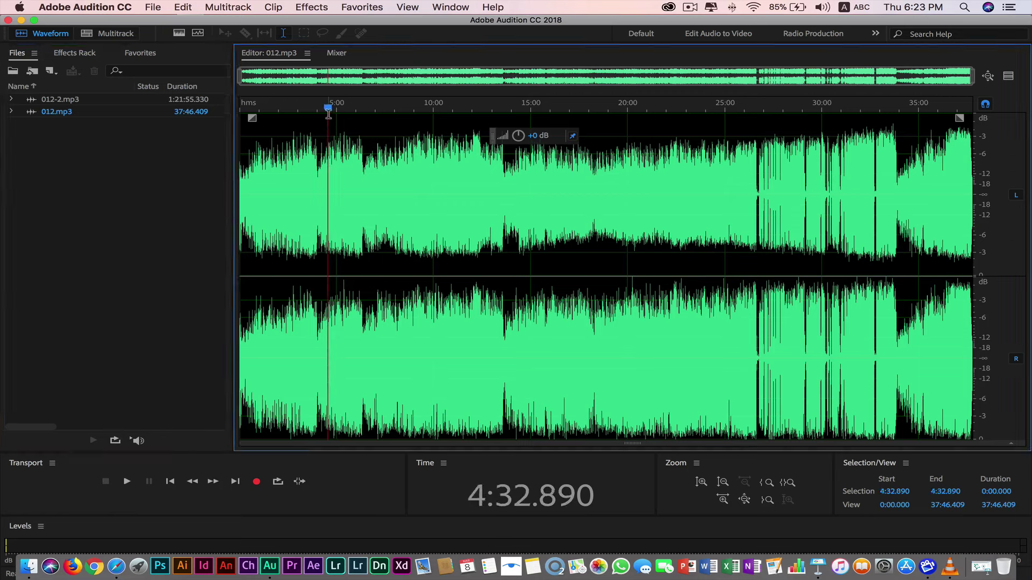
pyautogui.moveTo(328, 114); pyautogui.dragTo(302, 115)
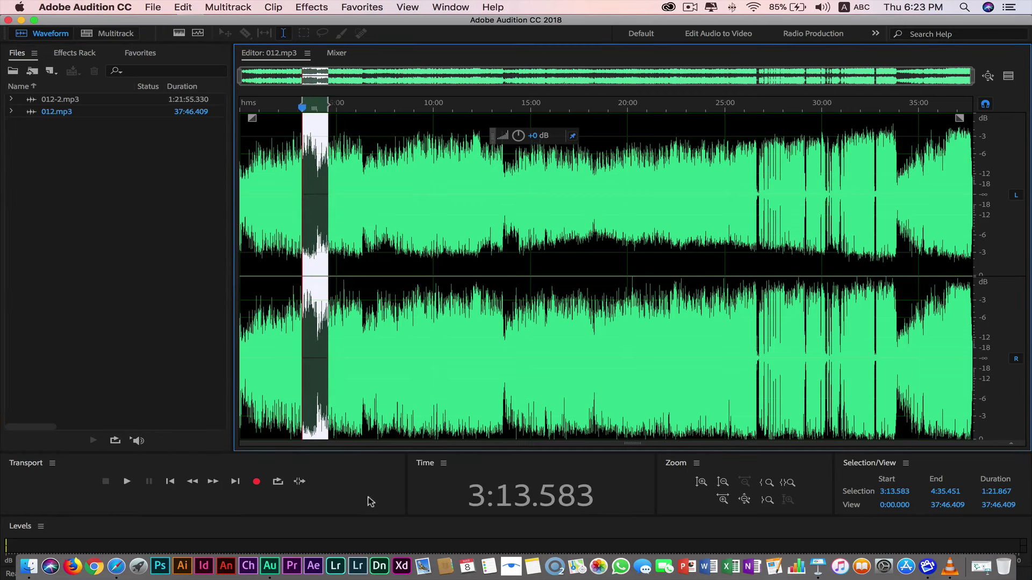
pyautogui.click(353, 104)
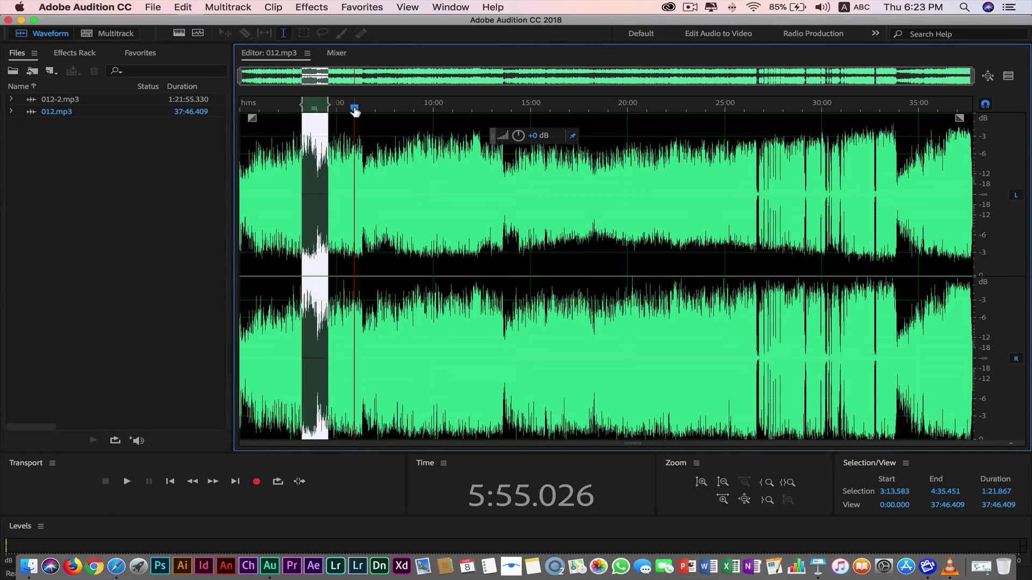
pyautogui.moveTo(354, 109); pyautogui.dragTo(618, 145)
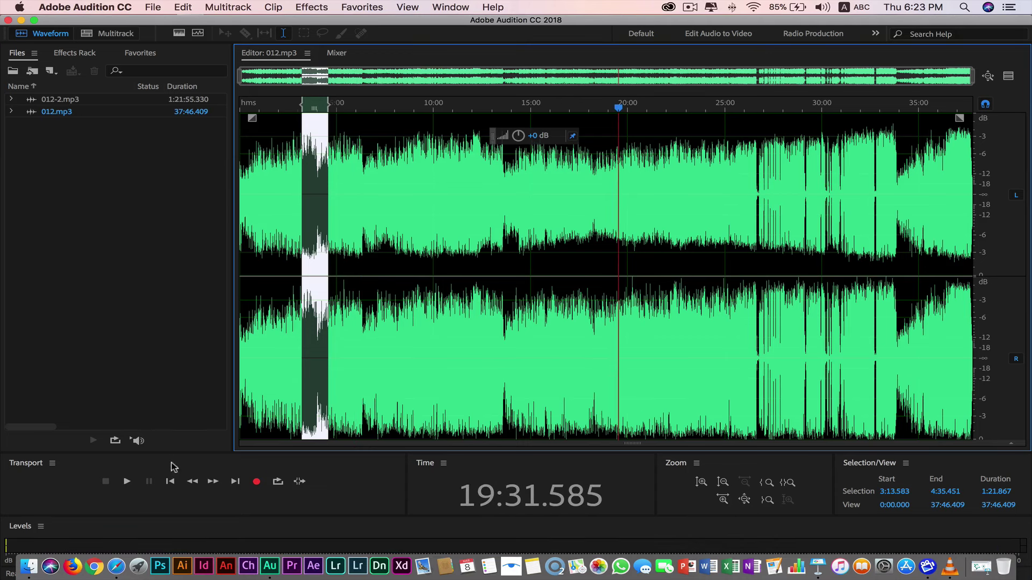
pyautogui.click(128, 481)
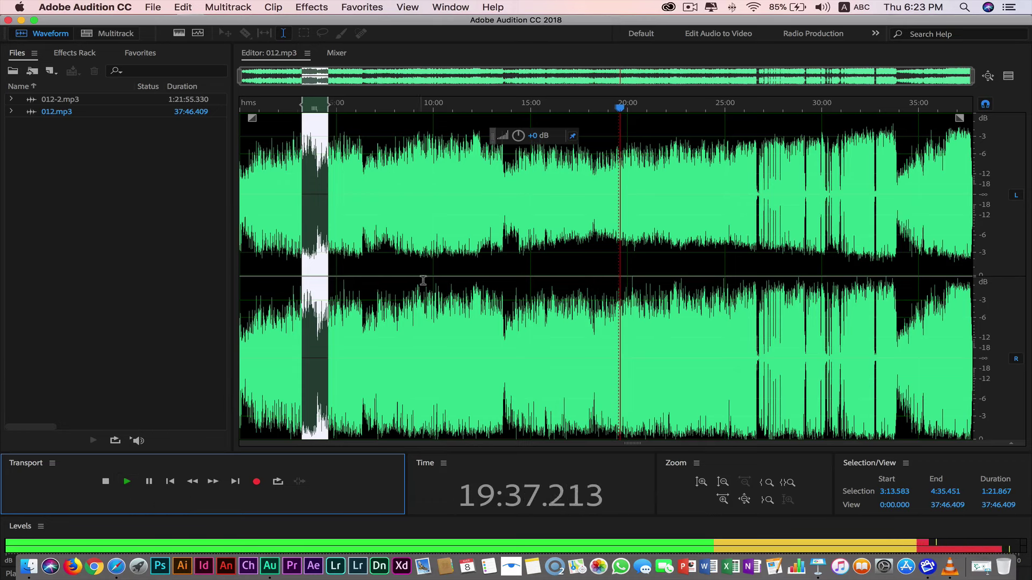
pyautogui.moveTo(618, 107); pyautogui.dragTo(185, 127)
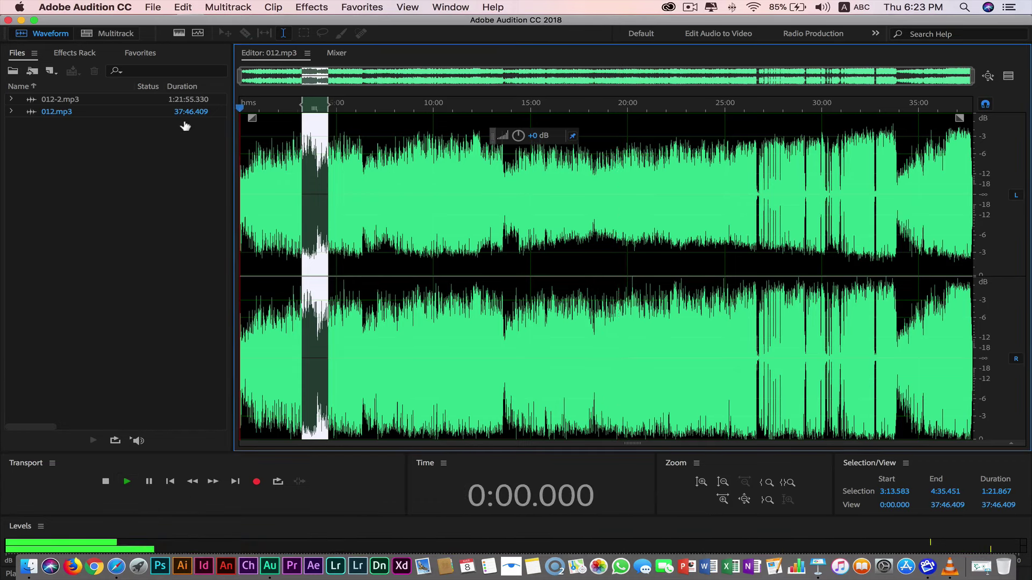
# - Open 012-2.mp3 in the waveform editor and magnify its time axis to about the first 2:11
pyautogui.doubleClick(61, 100)
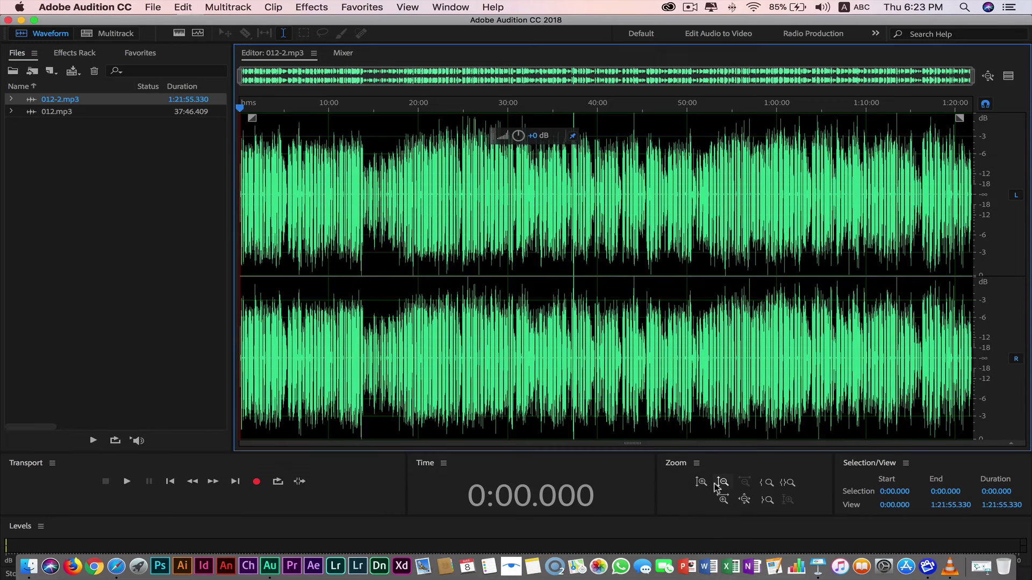
pyautogui.click(722, 501)
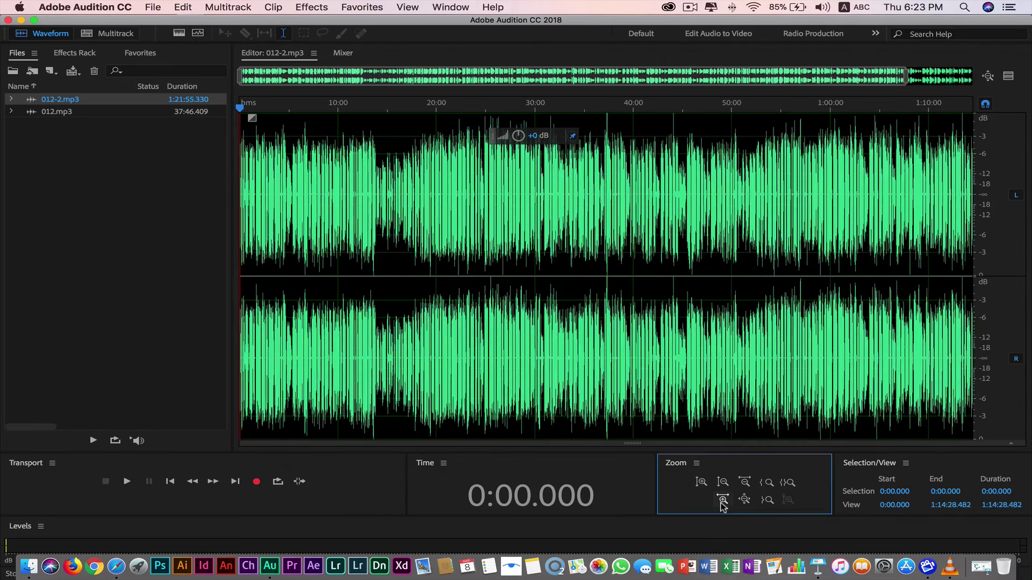
pyautogui.click(722, 501)
pyautogui.click(722, 501)
pyautogui.click(722, 501)
pyautogui.click(722, 501)
pyautogui.click(721, 501)
pyautogui.click(721, 500)
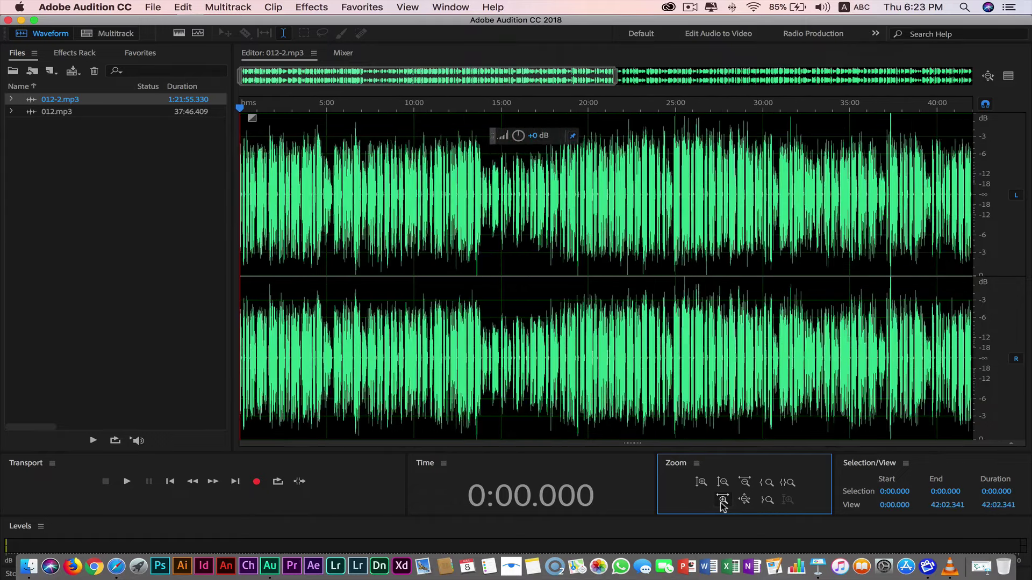
pyautogui.click(722, 501)
pyautogui.click(722, 501)
pyautogui.click(721, 501)
pyautogui.click(722, 501)
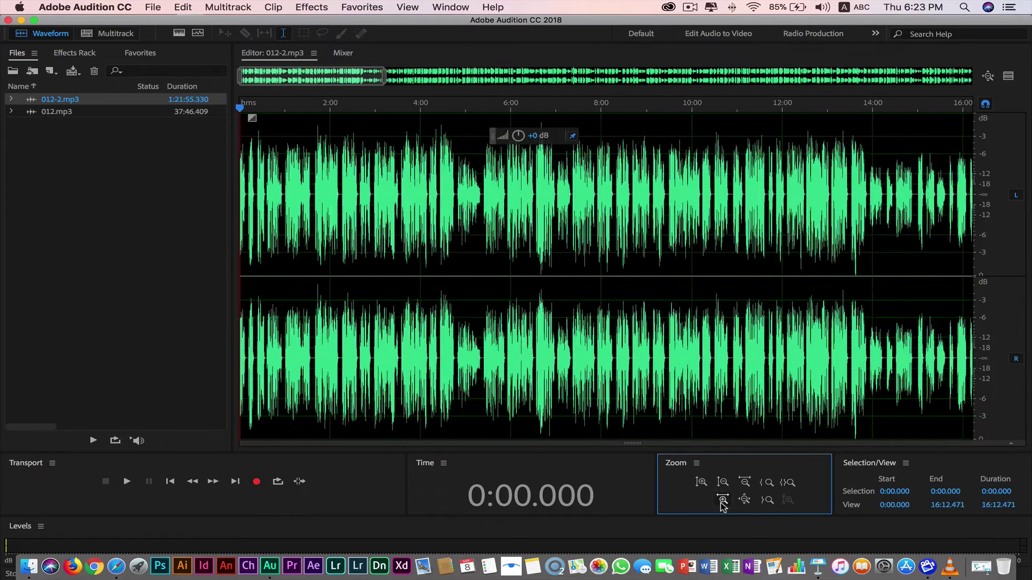
pyautogui.click(722, 501)
pyautogui.click(722, 501)
pyautogui.click(722, 500)
pyautogui.click(722, 501)
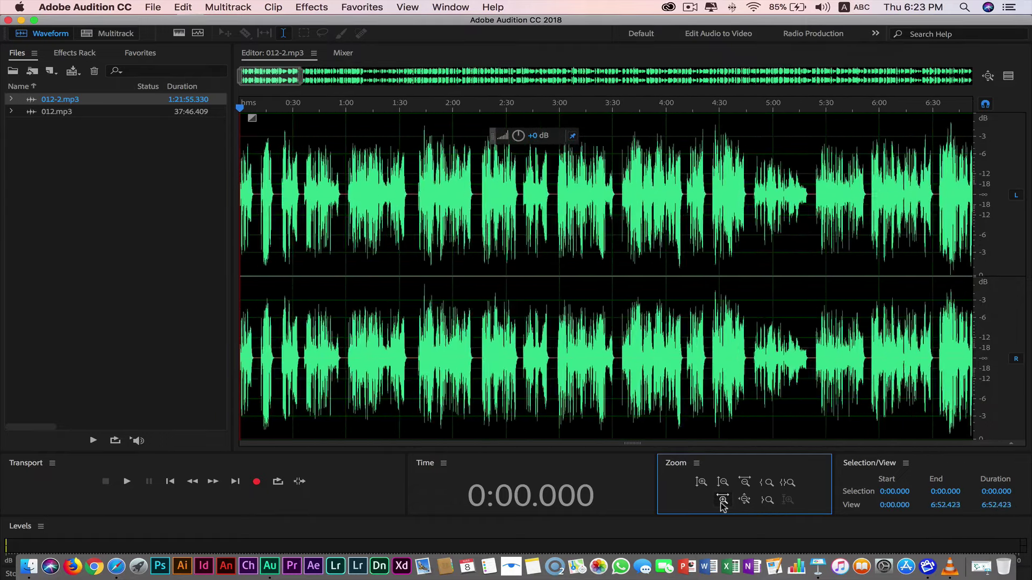
pyautogui.click(722, 501)
pyautogui.click(722, 501)
pyautogui.click(721, 500)
pyautogui.click(721, 501)
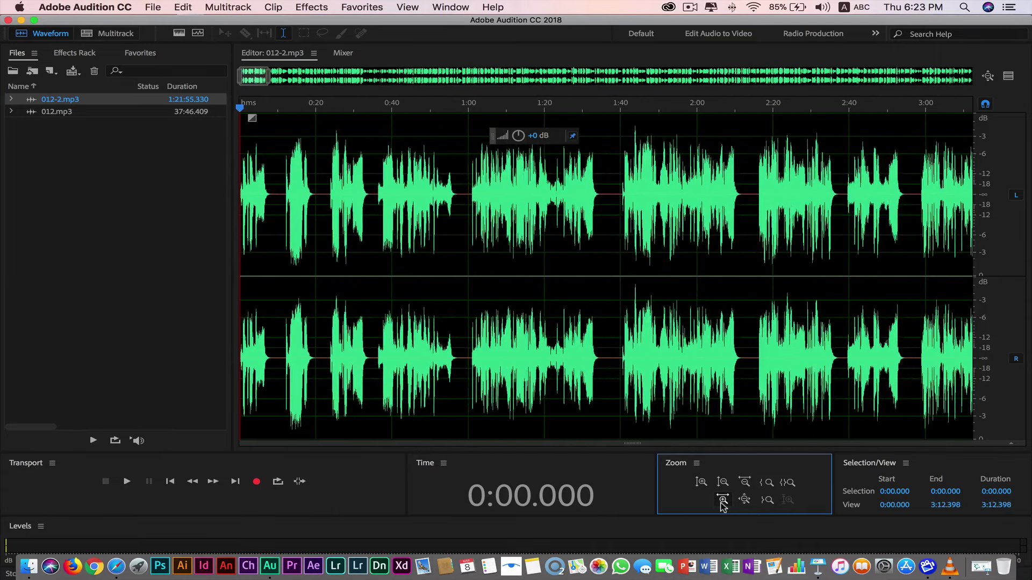
pyautogui.click(721, 501)
pyautogui.click(722, 501)
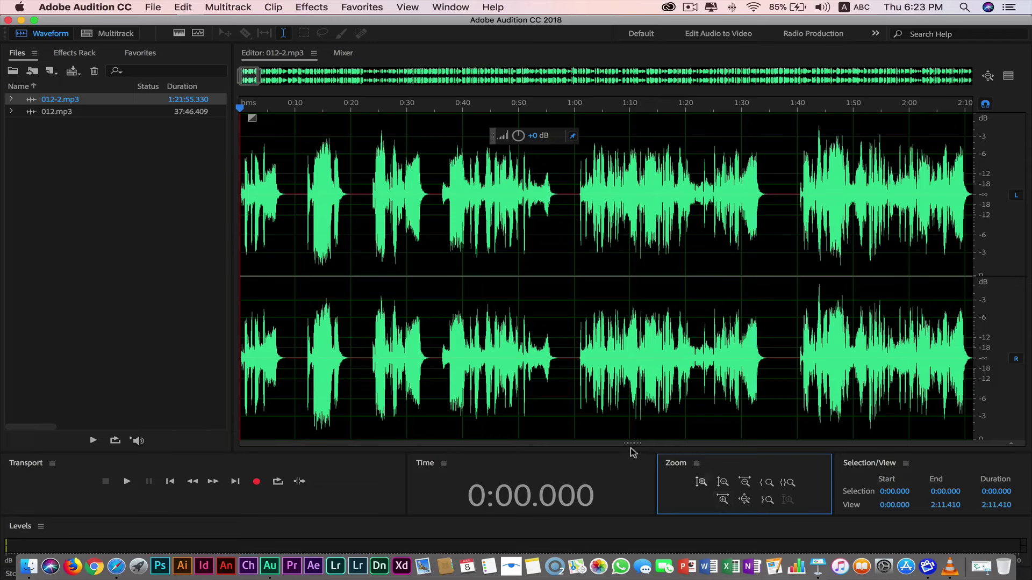
# - Play 012-2.mp3 from the beginning and stop after the first phrase, at about 0:07.9
pyautogui.click(236, 112)
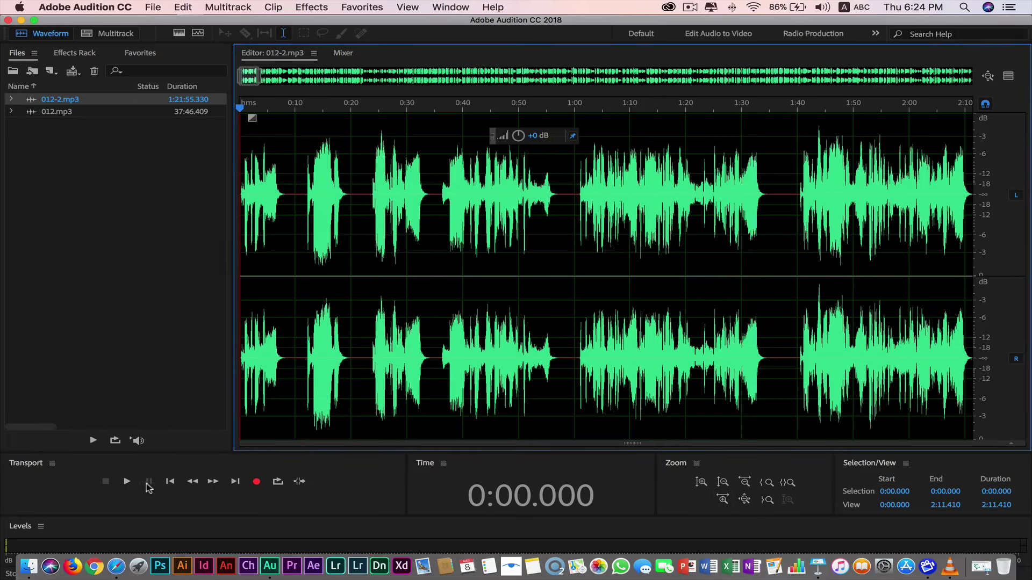
pyautogui.click(127, 482)
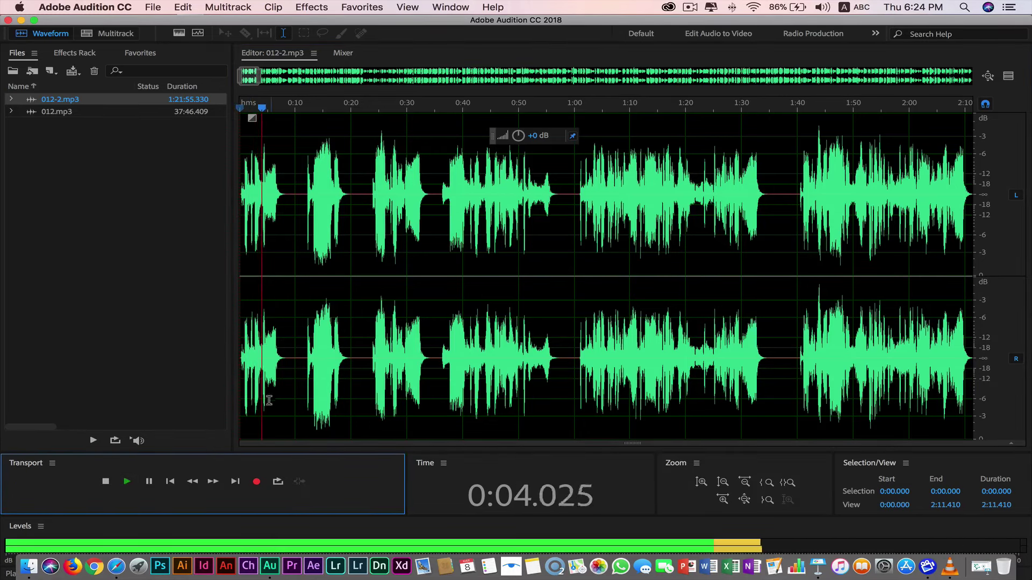
pyautogui.click(106, 482)
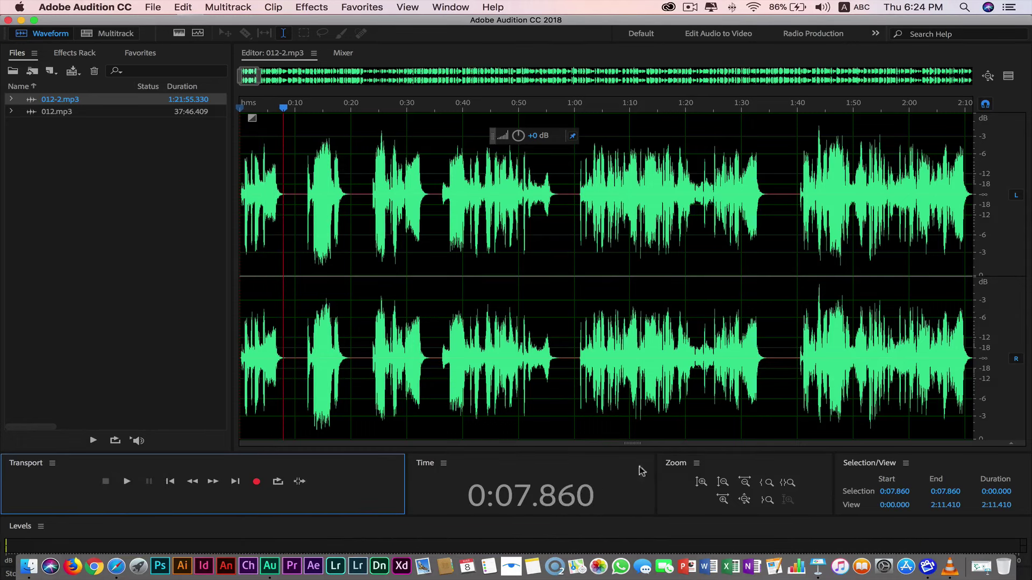
# - Select the first phrase of 012-2.mp3, from 0:00 to 0:10
pyautogui.doubleClick(284, 360)
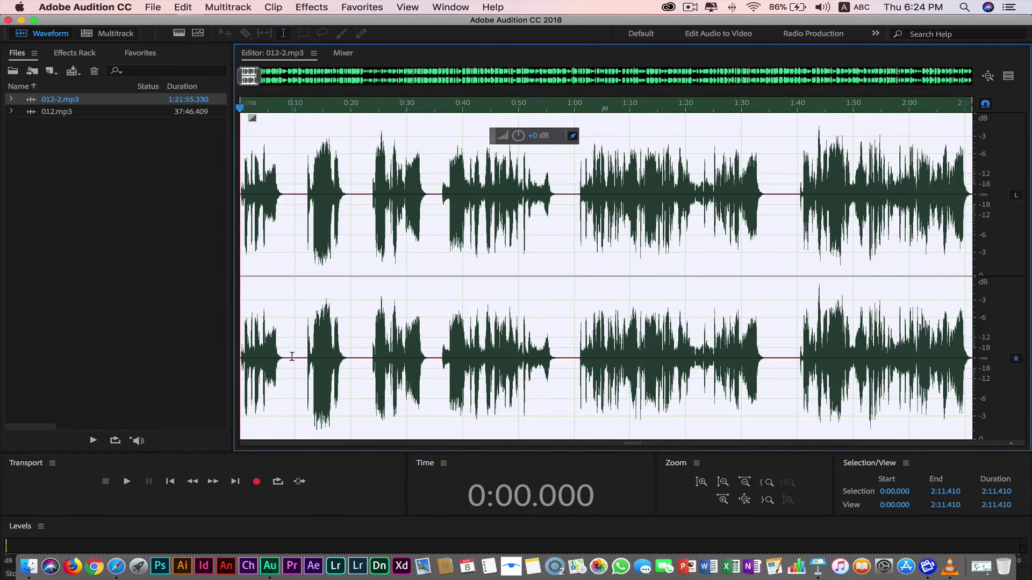
pyautogui.click(291, 357)
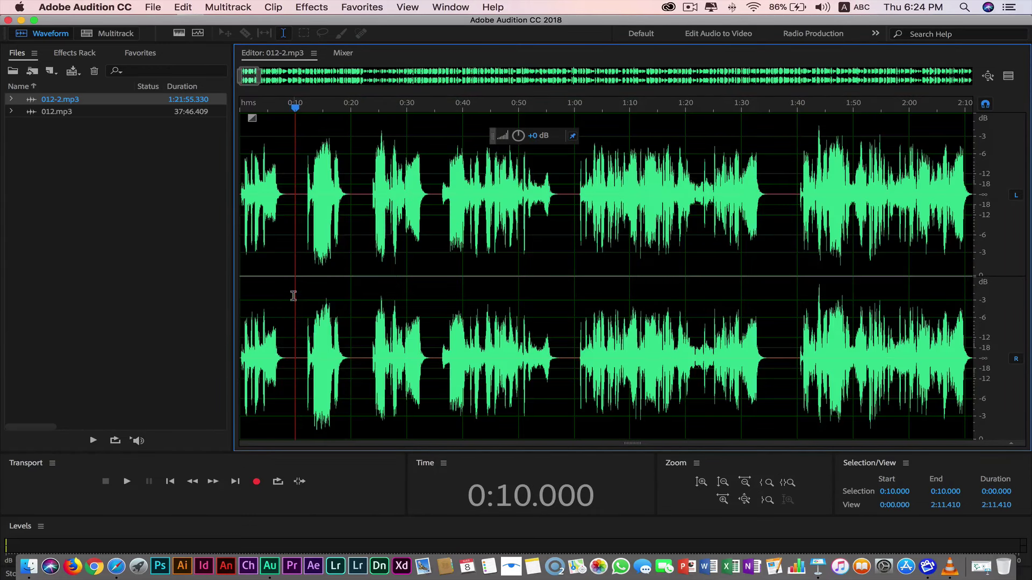
pyautogui.moveTo(293, 296); pyautogui.dragTo(237, 300)
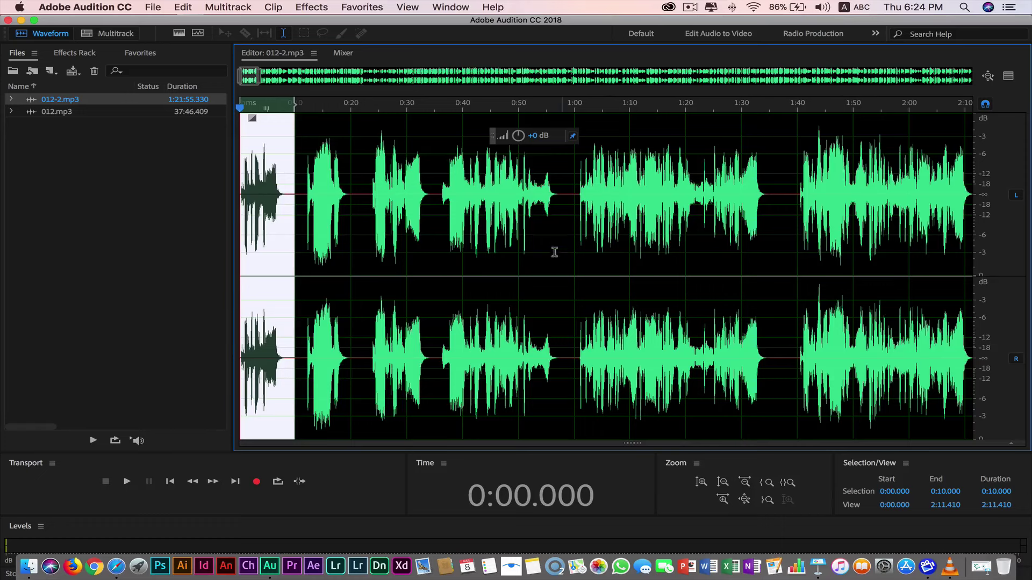
# - Clear the selection, play 012-2.mp3 from about 0:00.5, and stop after the third phrase at about 0:33
pyautogui.click(245, 125)
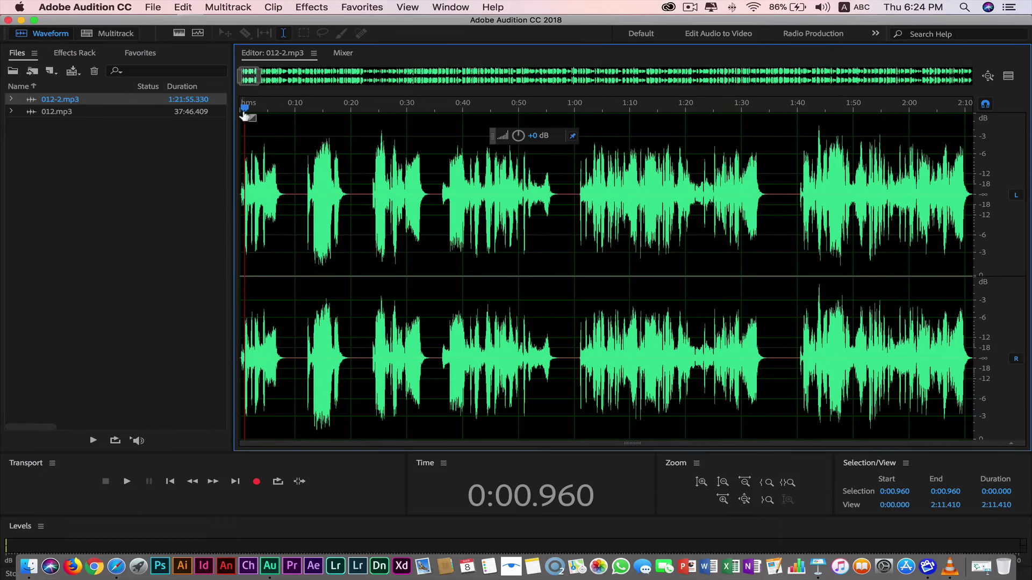
pyautogui.moveTo(245, 114); pyautogui.dragTo(242, 113)
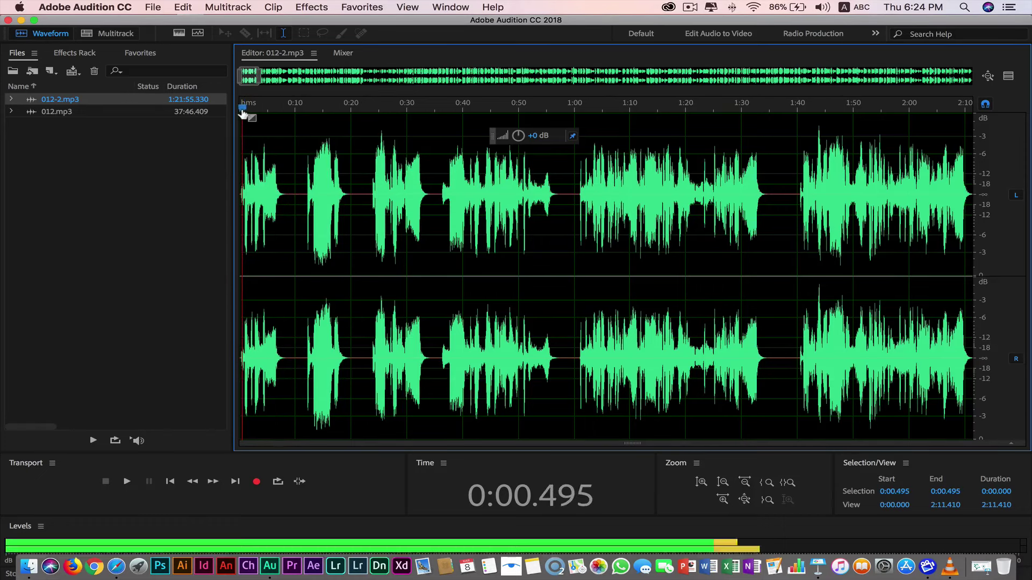
pyautogui.click(722, 500)
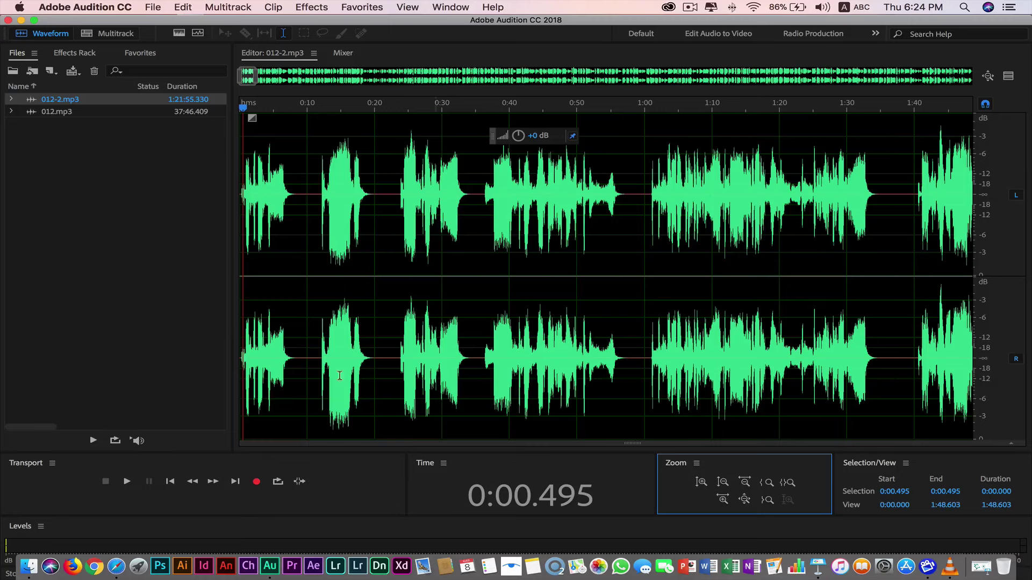
pyautogui.click(127, 482)
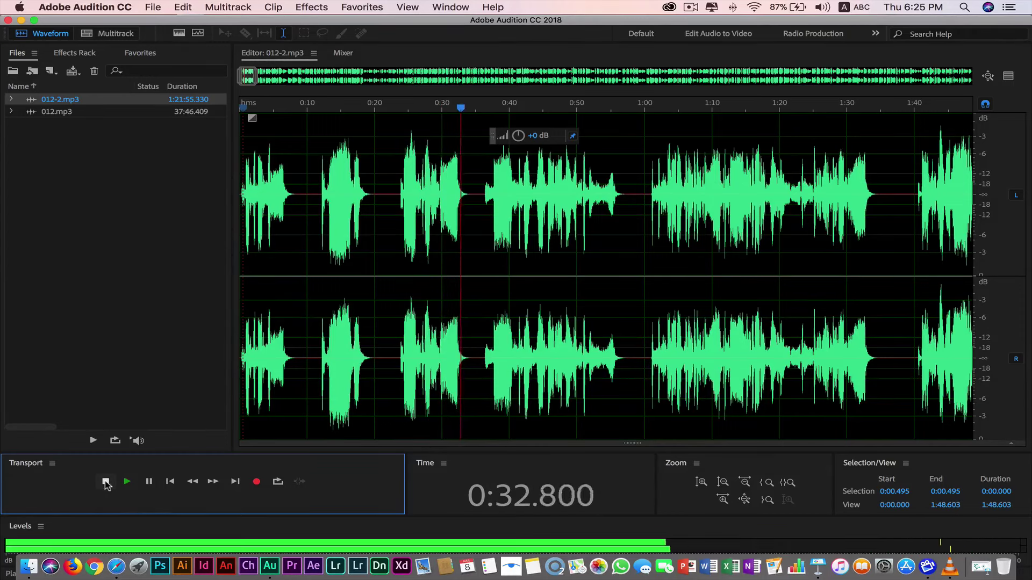
pyautogui.click(106, 482)
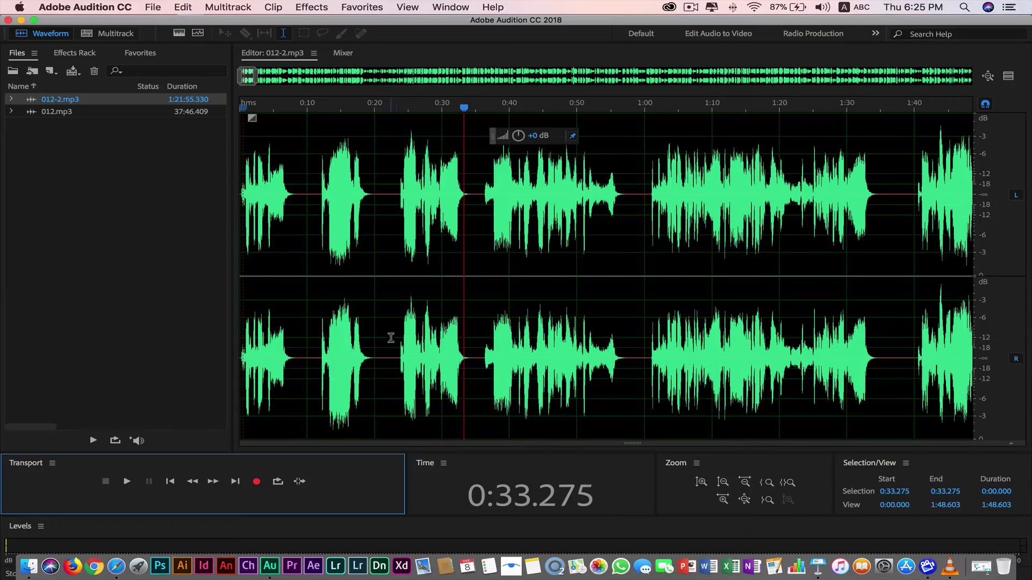
pyautogui.moveTo(385, 200); pyautogui.dragTo(419, 217)
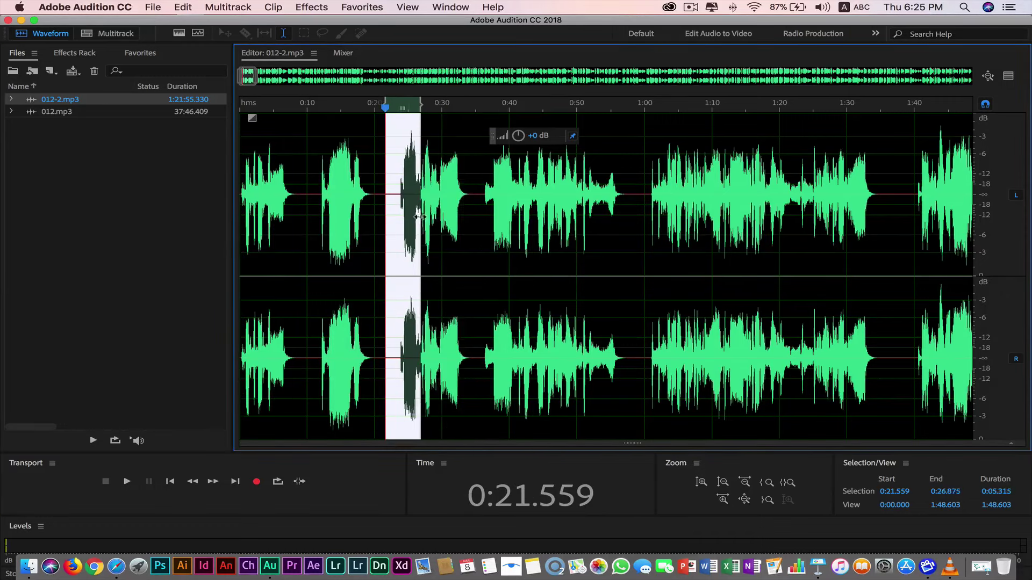
pyautogui.click(394, 243)
pyautogui.click(400, 193)
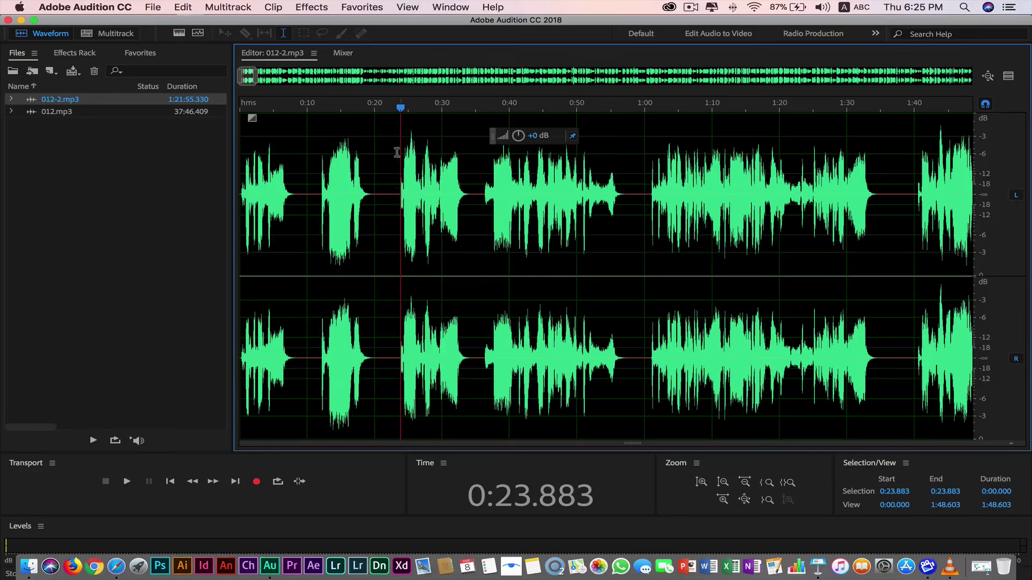
# - Select the third phrase of the waveform, from about 0:21.97 to 0:34.75, and copy it
pyautogui.moveTo(401, 107)
pyautogui.mouseDown()
pyautogui.moveTo(387, 108)
pyautogui.moveTo(402, 118)
pyautogui.moveTo(388, 116)
pyautogui.mouseUp()
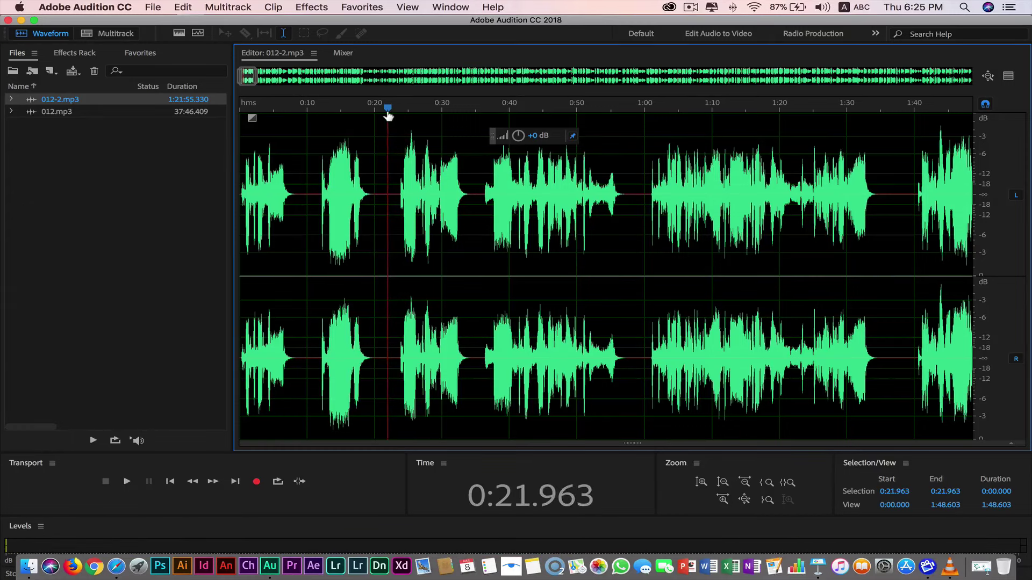
pyautogui.moveTo(387, 192); pyautogui.dragTo(474, 212)
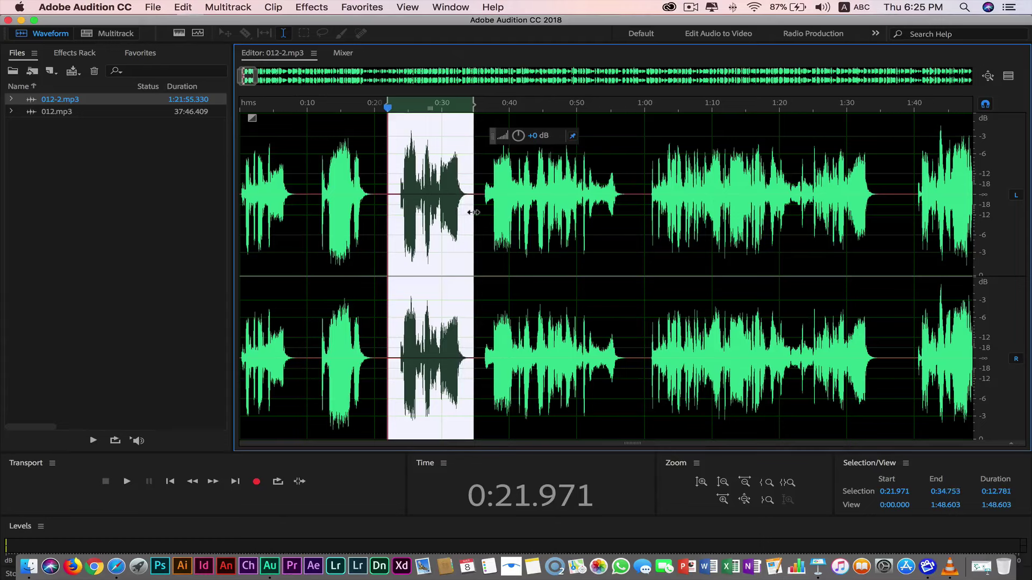
pyautogui.rightClick(442, 225)
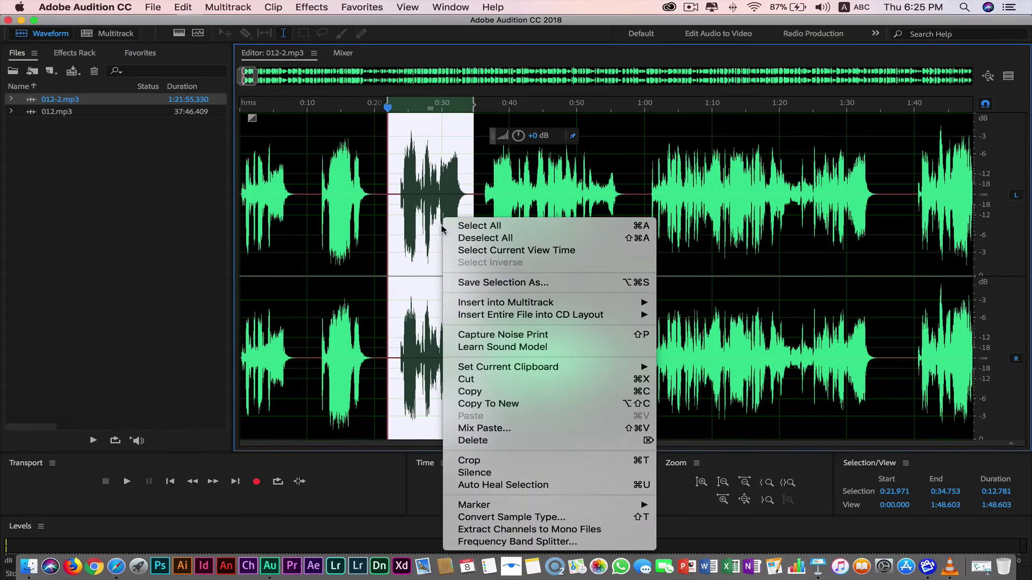
pyautogui.click(480, 393)
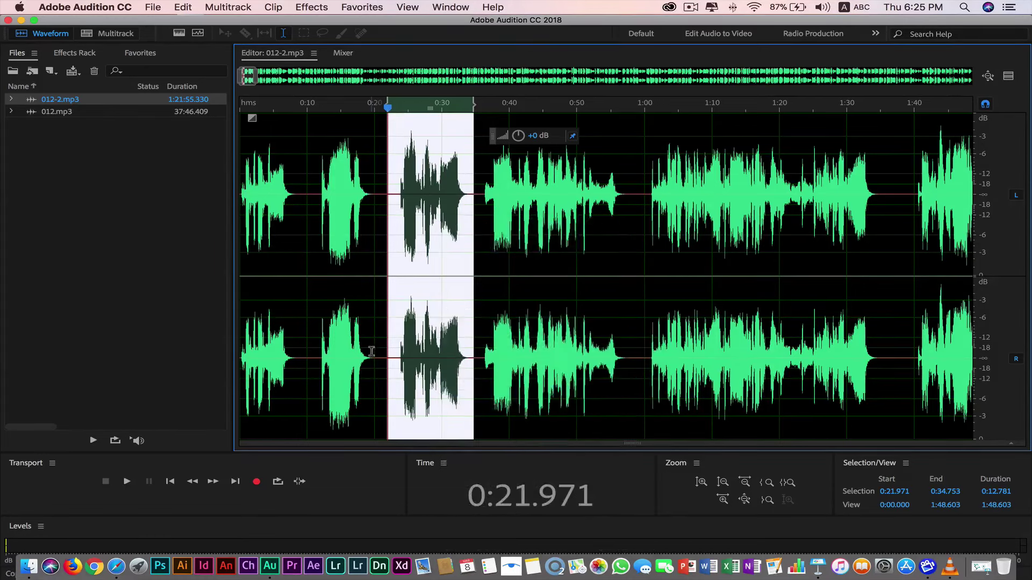
# - Create a new stereo audio file, Untitled 1, at 44100 Hz and 32-bit float, and paste the copied phrase into it
pyautogui.click(153, 6)
pyautogui.moveTo(171, 23)
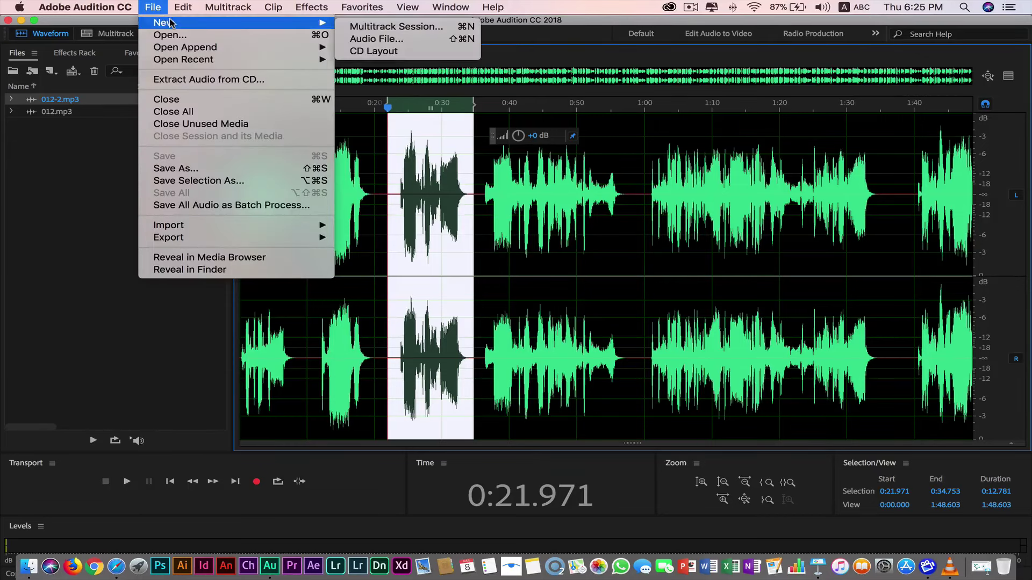
pyautogui.click(393, 45)
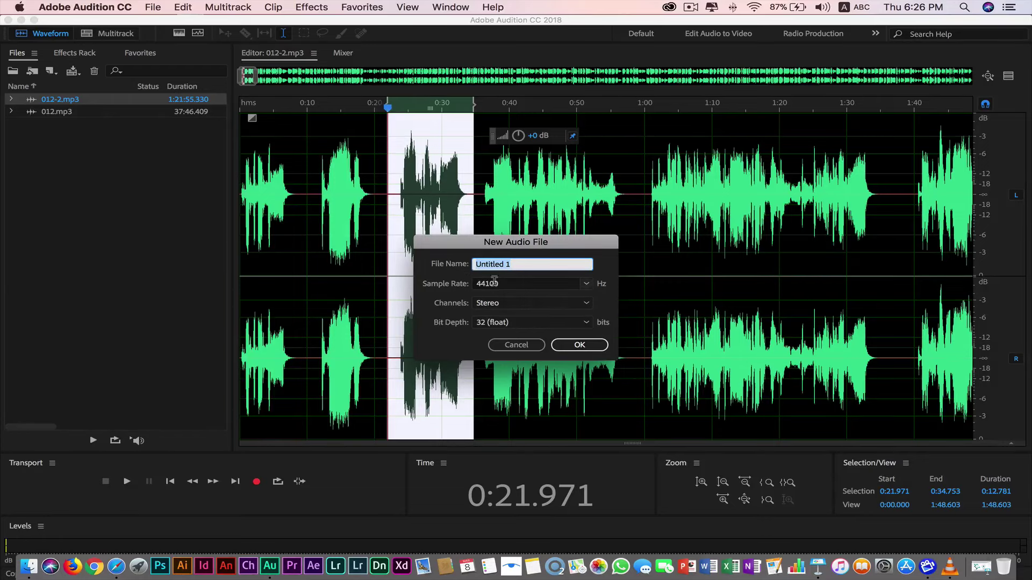
pyautogui.click(572, 347)
pyautogui.rightClick(262, 188)
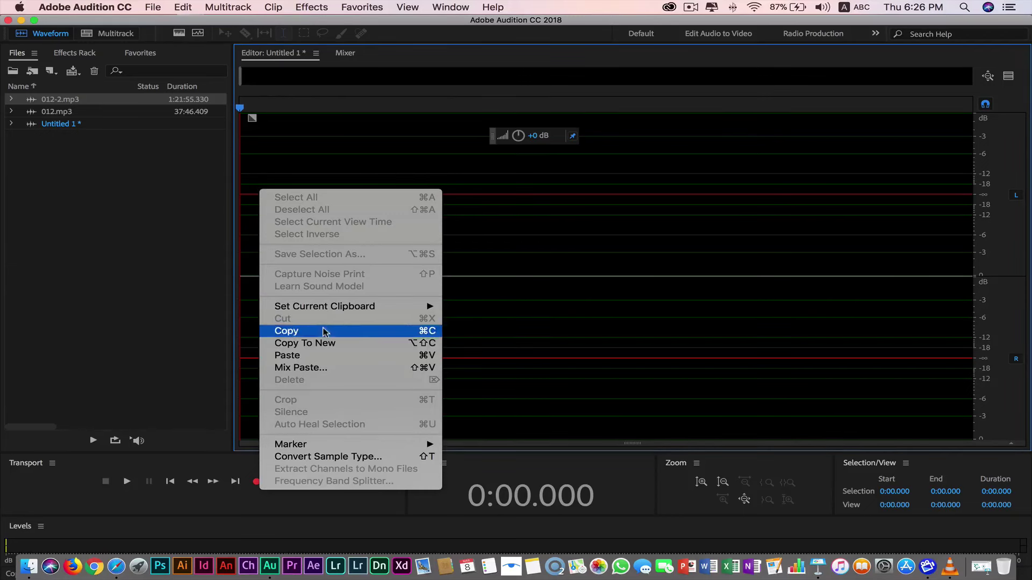
pyautogui.click(320, 355)
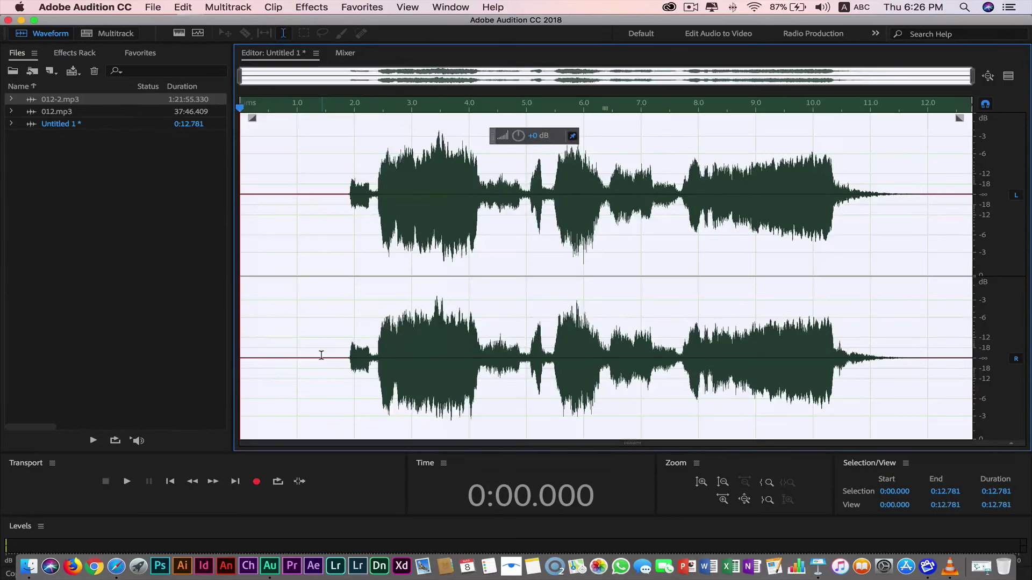
# - Clear the selection, play Untitled 1 from the beginning, and stop at about 0:03.6
pyautogui.click(305, 318)
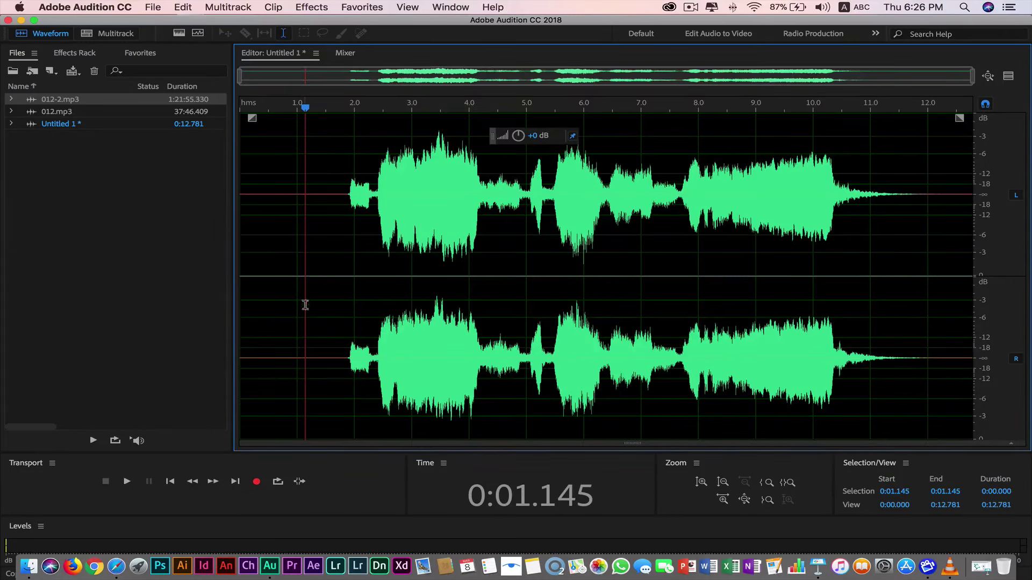
pyautogui.moveTo(307, 114); pyautogui.dragTo(241, 115)
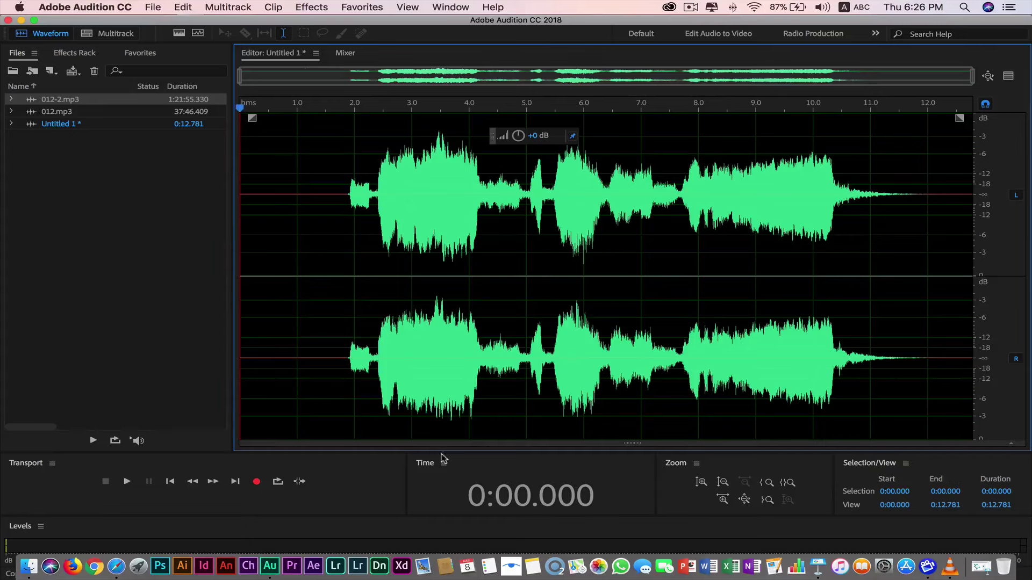
pyautogui.click(124, 481)
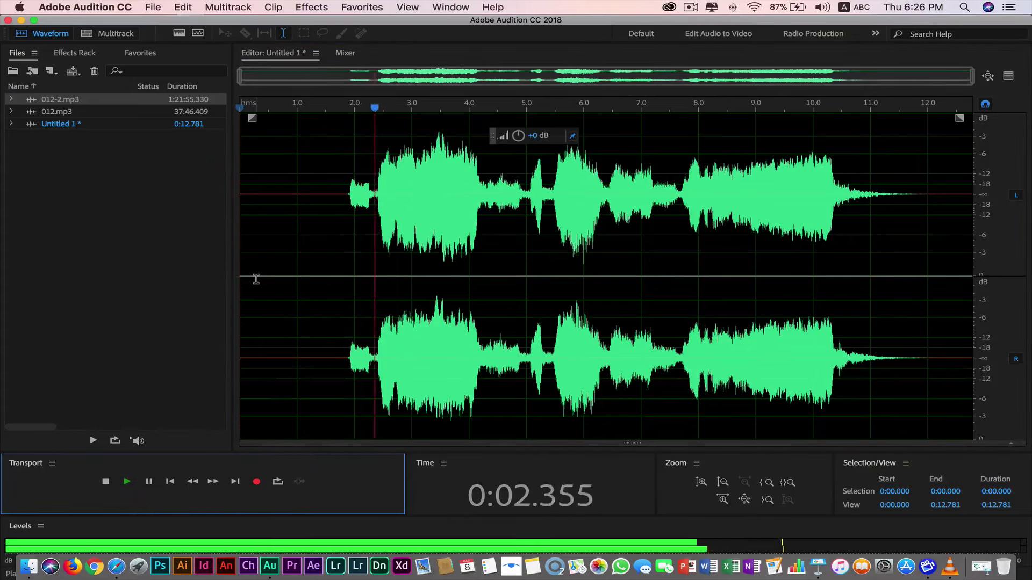
pyautogui.click(106, 481)
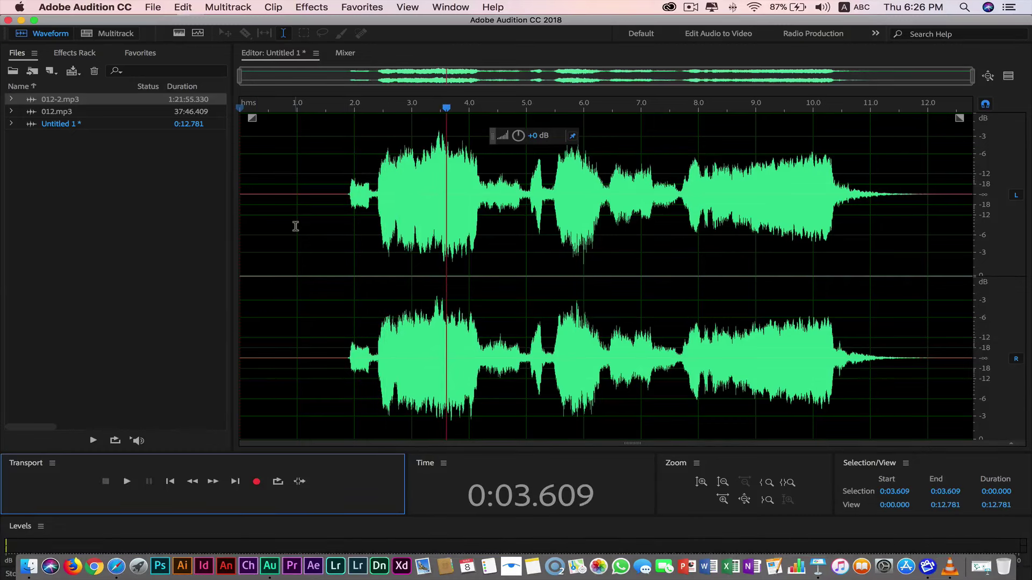
# - Delete about 1.13 seconds of silence from the start of Untitled 1 and about 0.5 seconds from its end
pyautogui.moveTo(295, 224); pyautogui.dragTo(233, 227)
pyautogui.moveTo(304, 223); pyautogui.dragTo(234, 222)
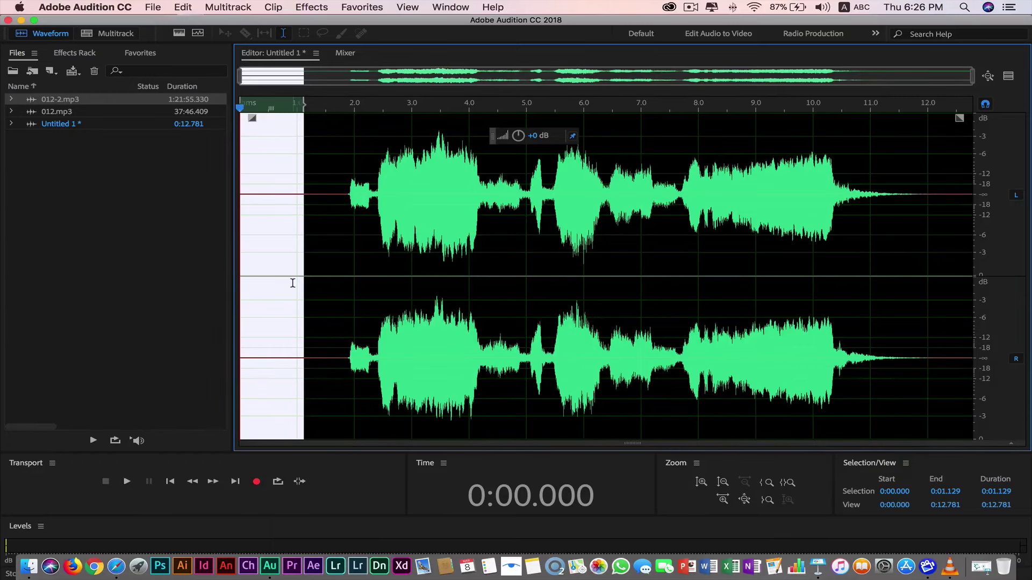
pyautogui.press('Delete')
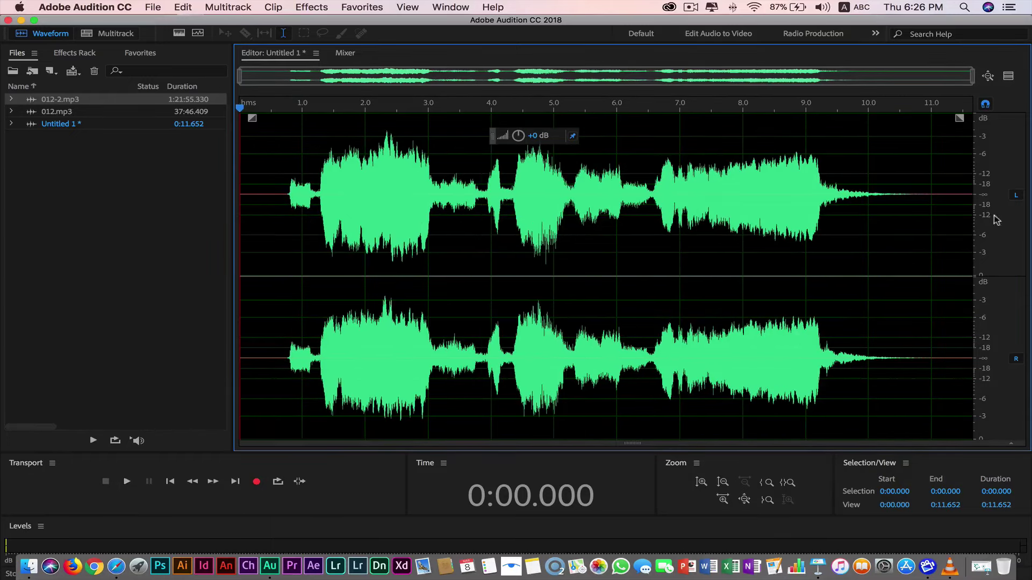
pyautogui.moveTo(941, 192); pyautogui.dragTo(1008, 201)
pyautogui.press('Delete')
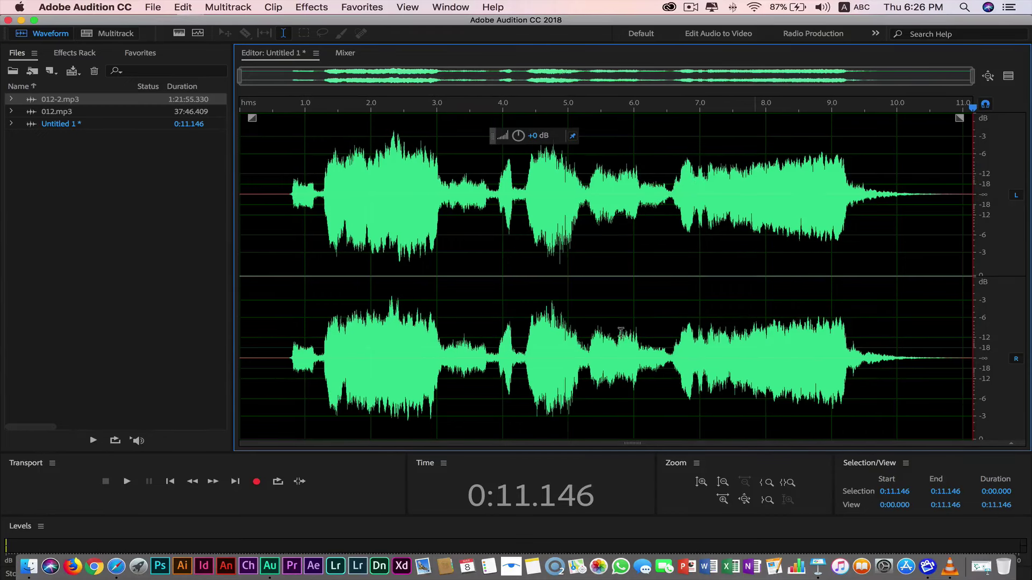
# - Play the trimmed Untitled 1 from about 0:00.08 to its end
pyautogui.click(245, 116)
pyautogui.click(127, 481)
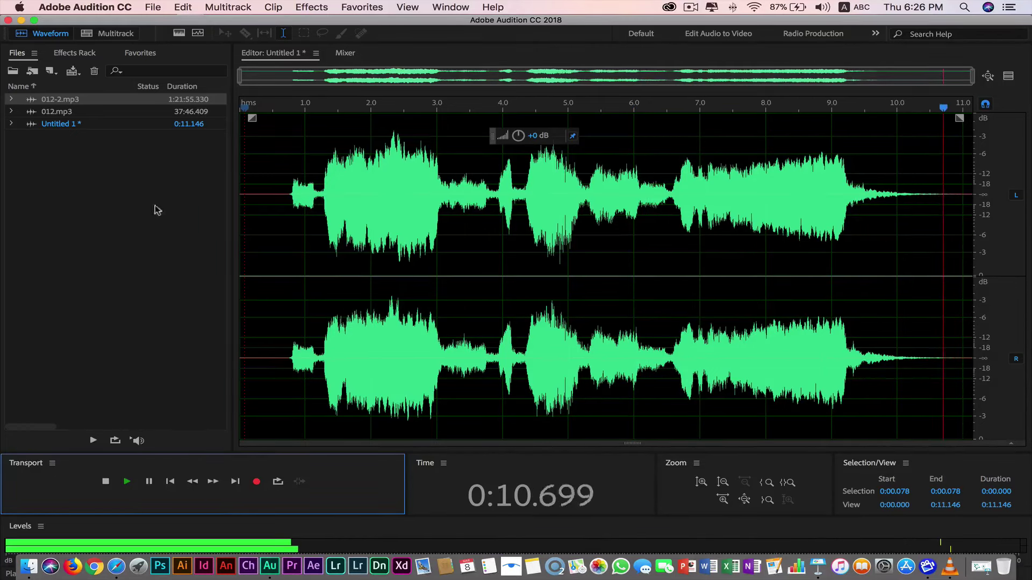
pyautogui.click(66, 126)
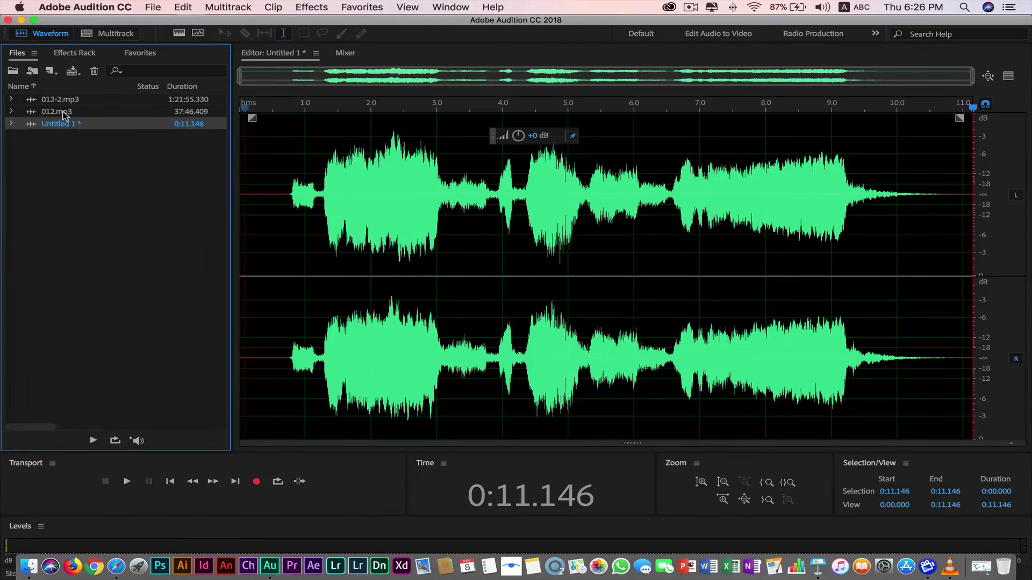
# - Open 012-2.mp3 and copy its selected third phrase directly to a new file
pyautogui.doubleClick(67, 101)
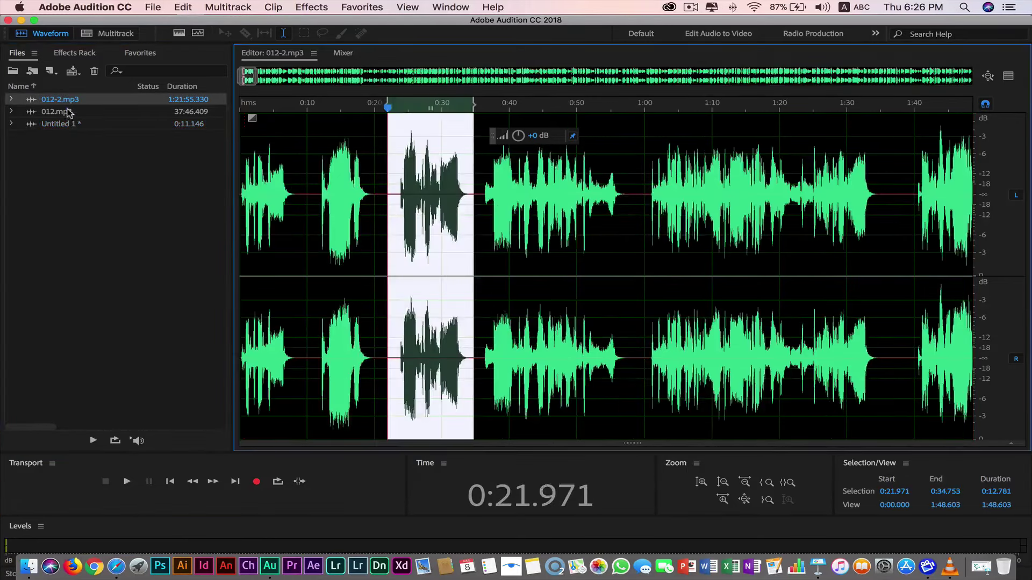
pyautogui.rightClick(446, 213)
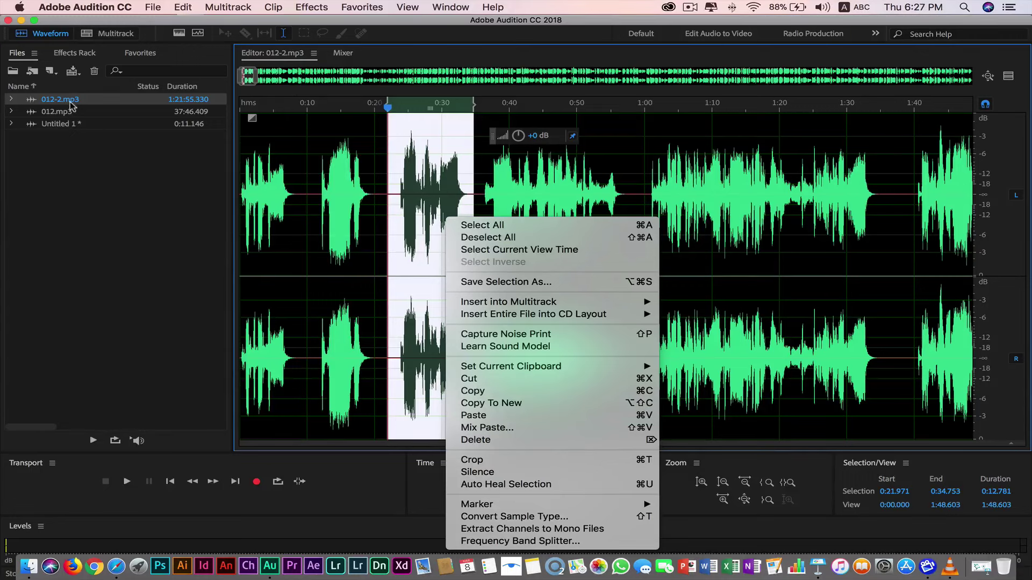
pyautogui.click(488, 405)
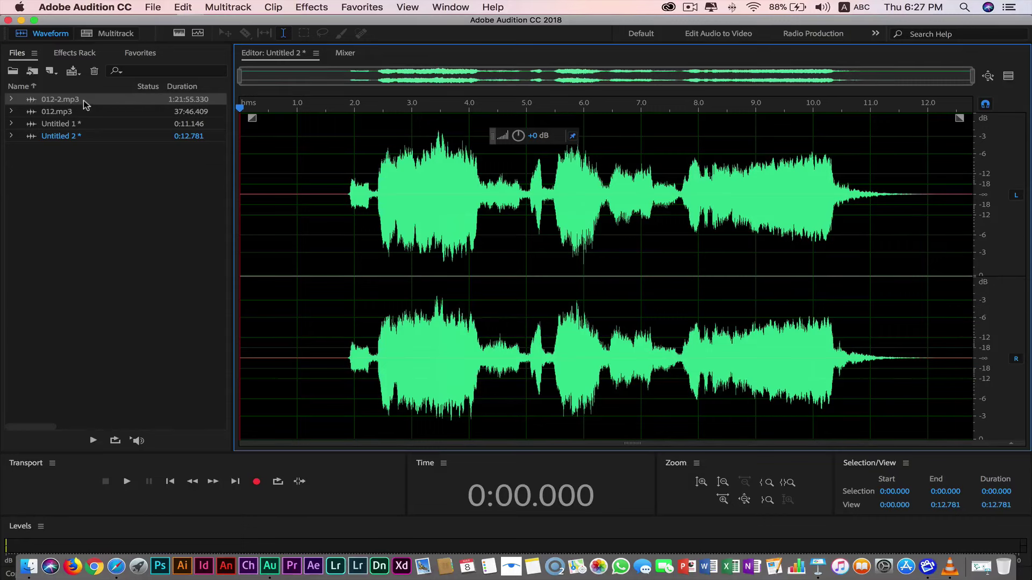
# - Switch between 012-2.mp3 and Untitled 2 to compare the source recording with the extracted phrase
pyautogui.doubleClick(56, 105)
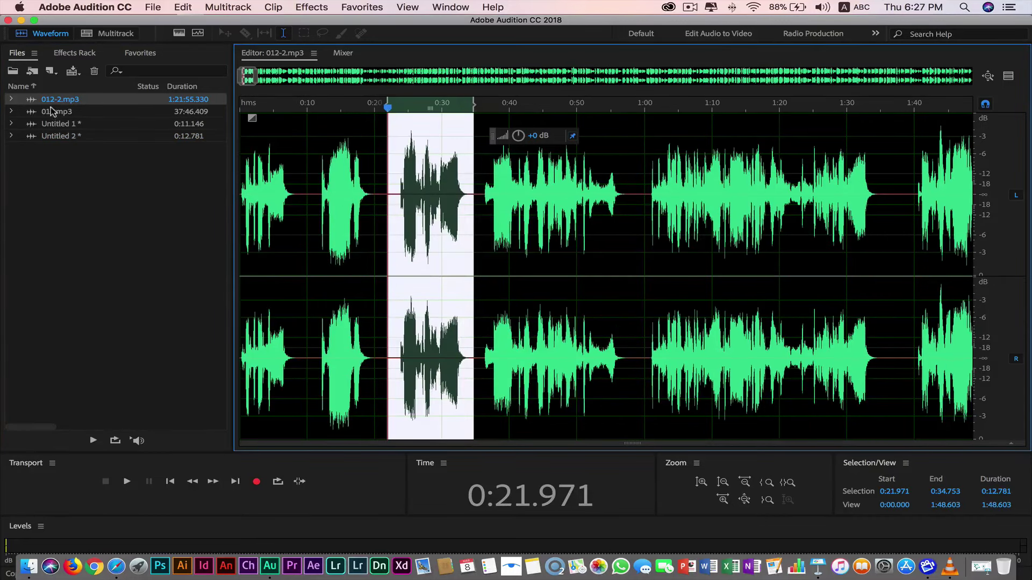
pyautogui.doubleClick(66, 113)
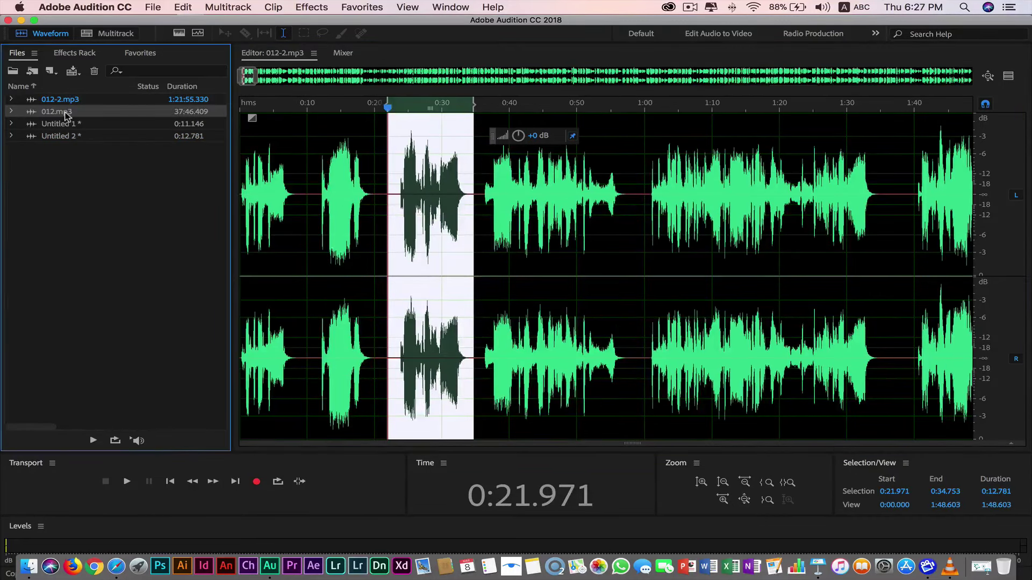
pyautogui.doubleClick(79, 136)
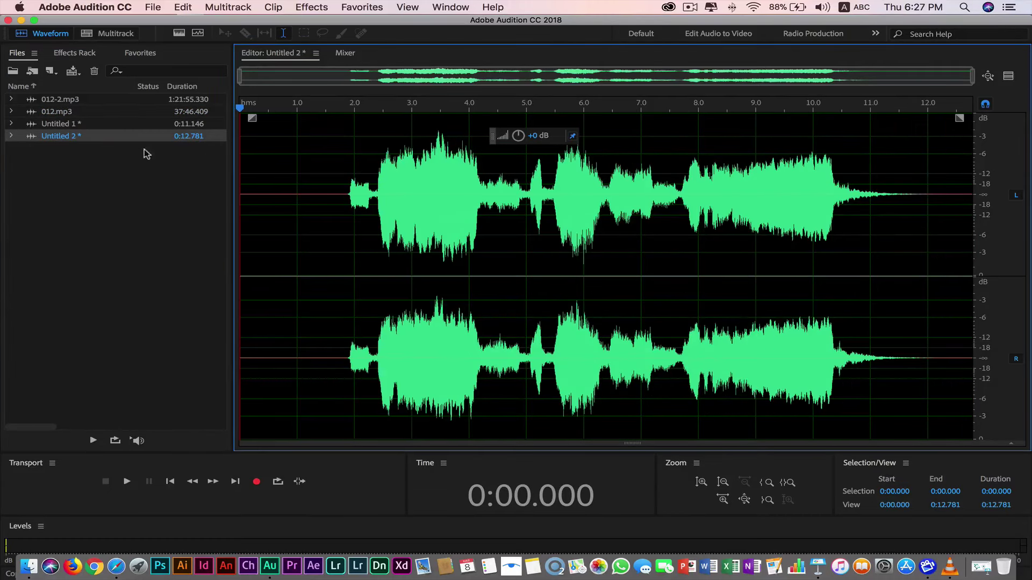
pyautogui.click(269, 115)
pyautogui.moveTo(269, 117); pyautogui.dragTo(455, 161)
pyautogui.click(296, 146)
pyautogui.doubleClick(86, 100)
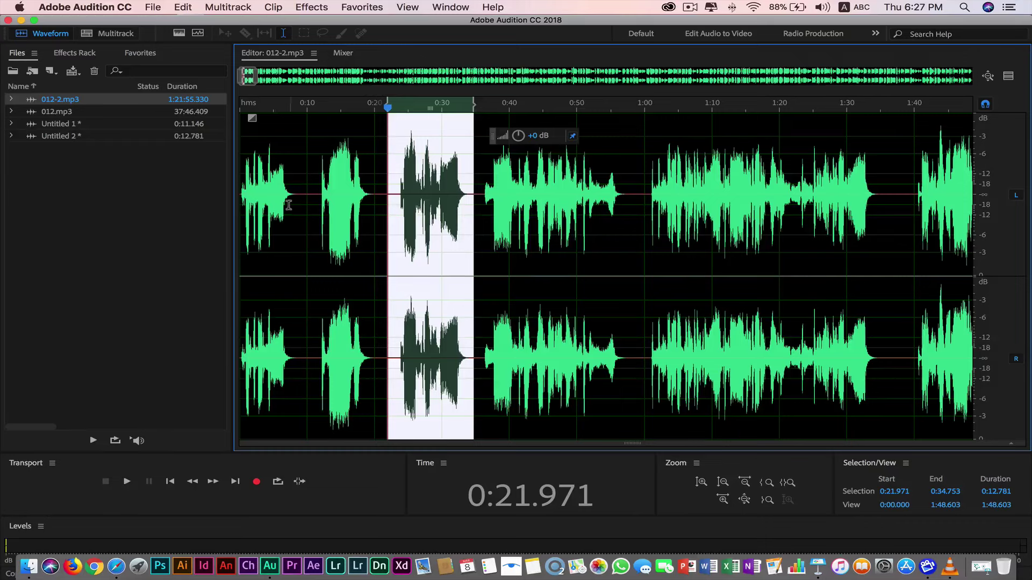
pyautogui.doubleClick(109, 137)
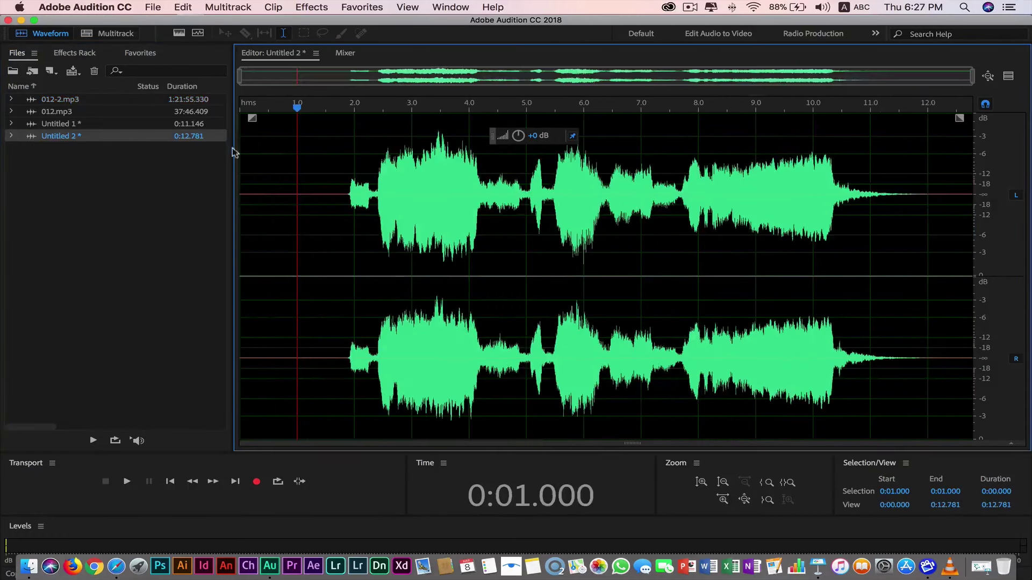
# - Select the part of Untitled 2 from 0:02.000 to 0:06.400, and highlight 012-2.mp3 in the file list
pyautogui.click(322, 190)
pyautogui.moveTo(365, 195); pyautogui.dragTo(603, 208)
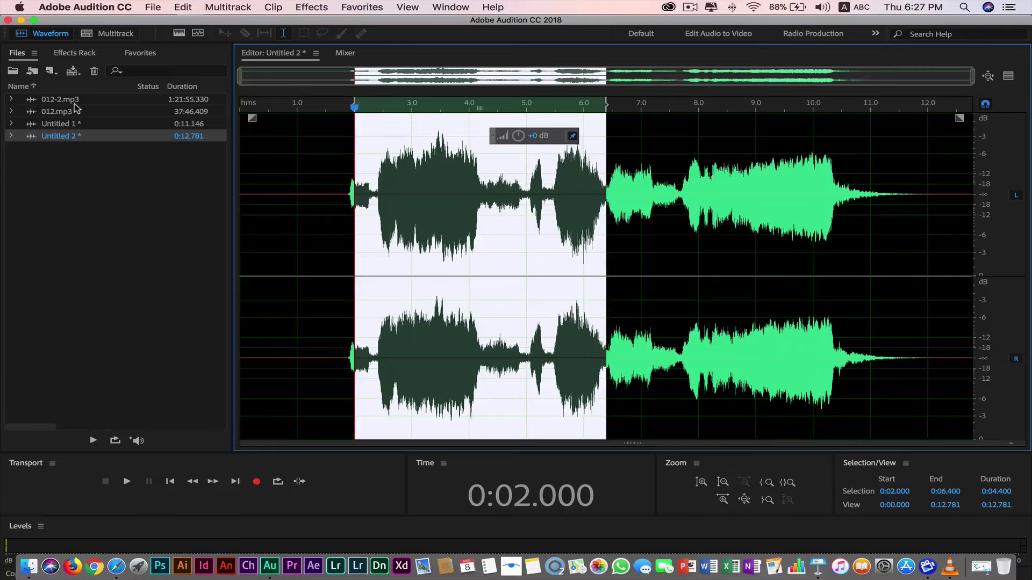
pyautogui.click(96, 101)
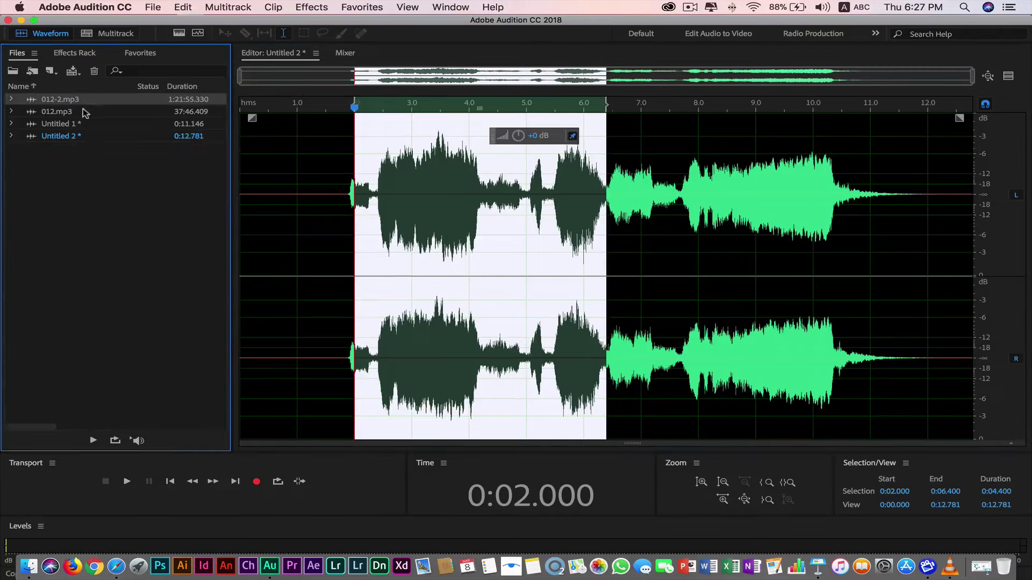
# - Open Untitled 1, play it from the beginning, and stop at about 0:02.96
pyautogui.doubleClick(73, 128)
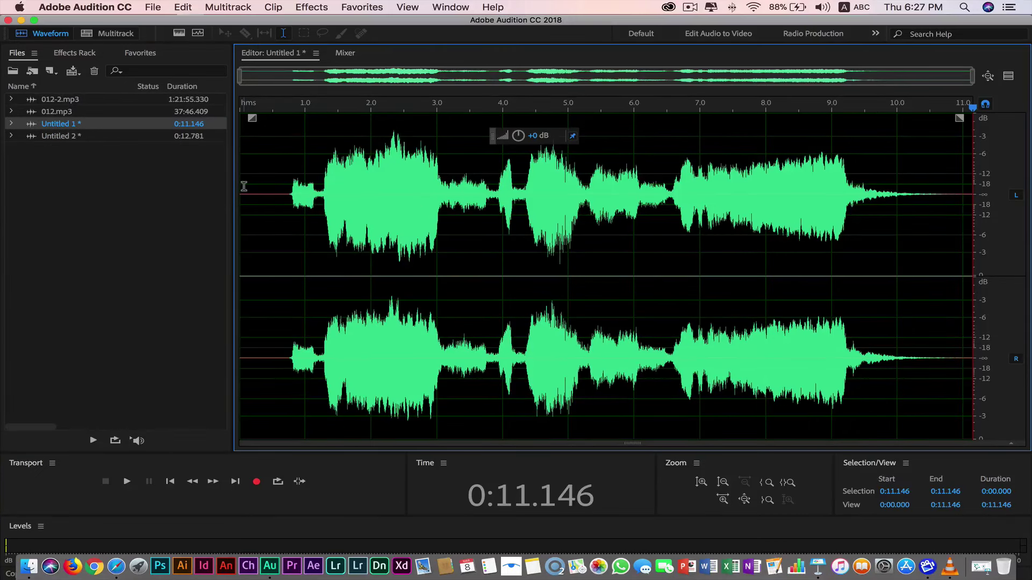
pyautogui.click(244, 186)
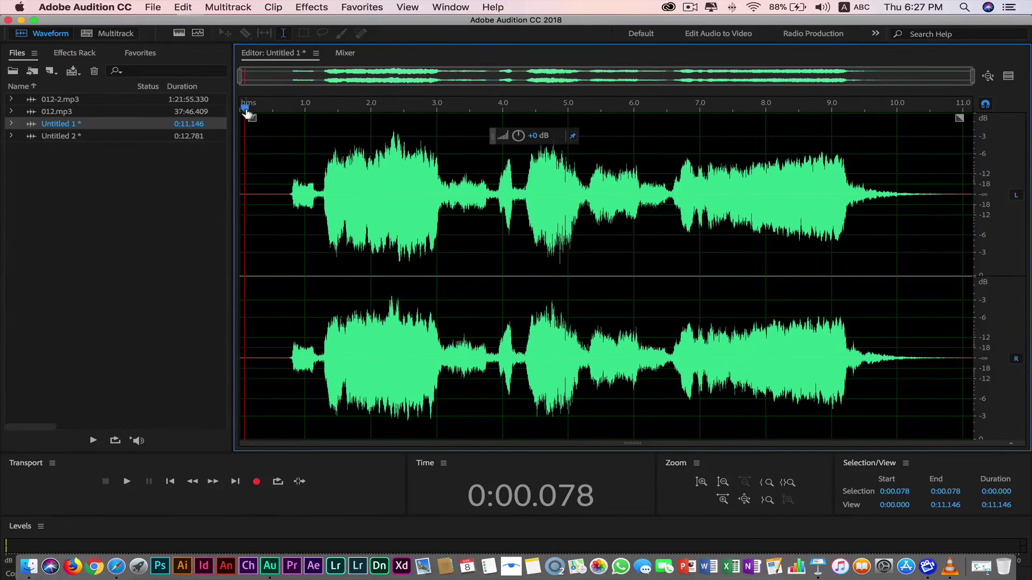
pyautogui.moveTo(246, 110); pyautogui.dragTo(241, 133)
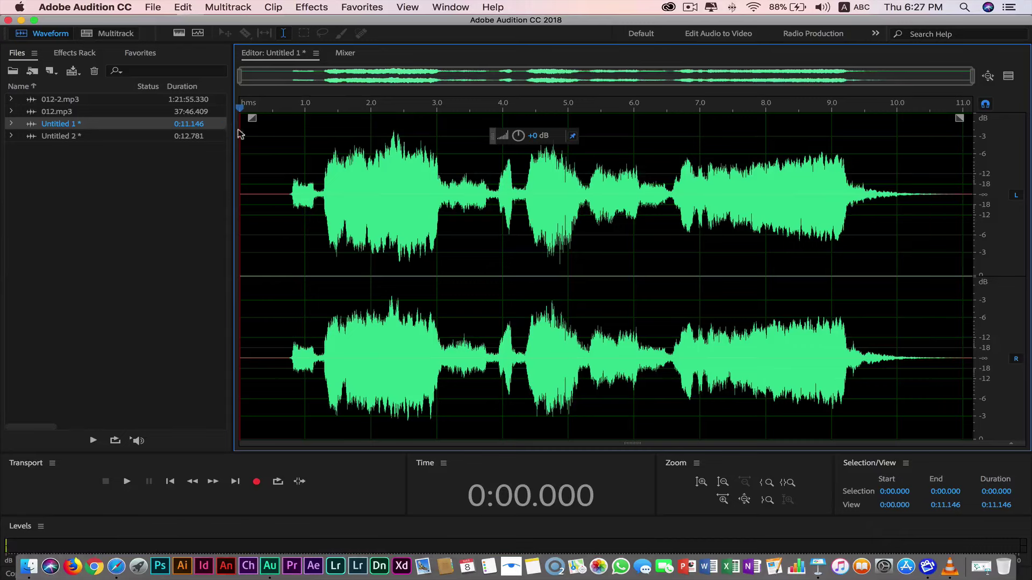
pyautogui.click(128, 482)
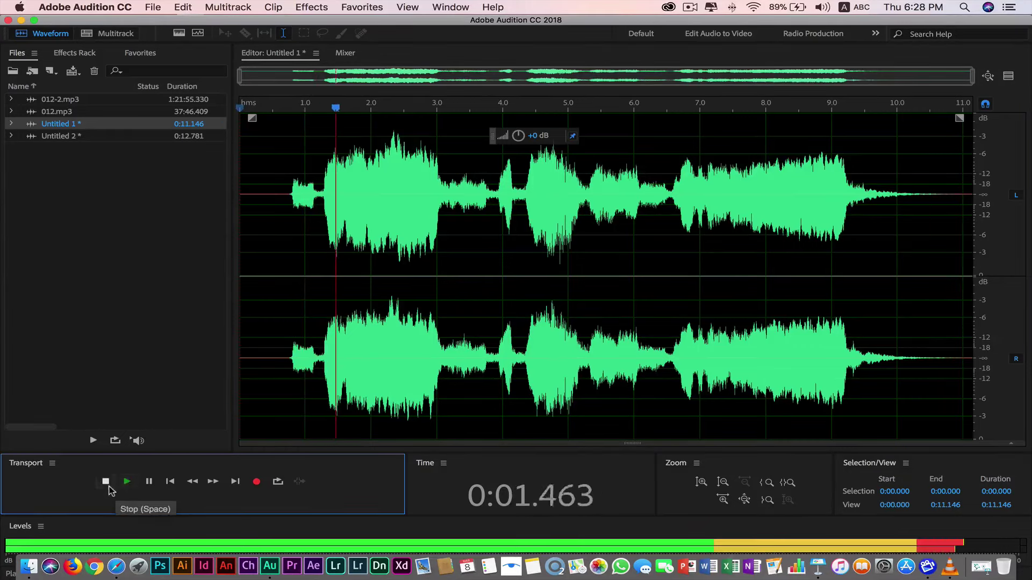
pyautogui.click(107, 485)
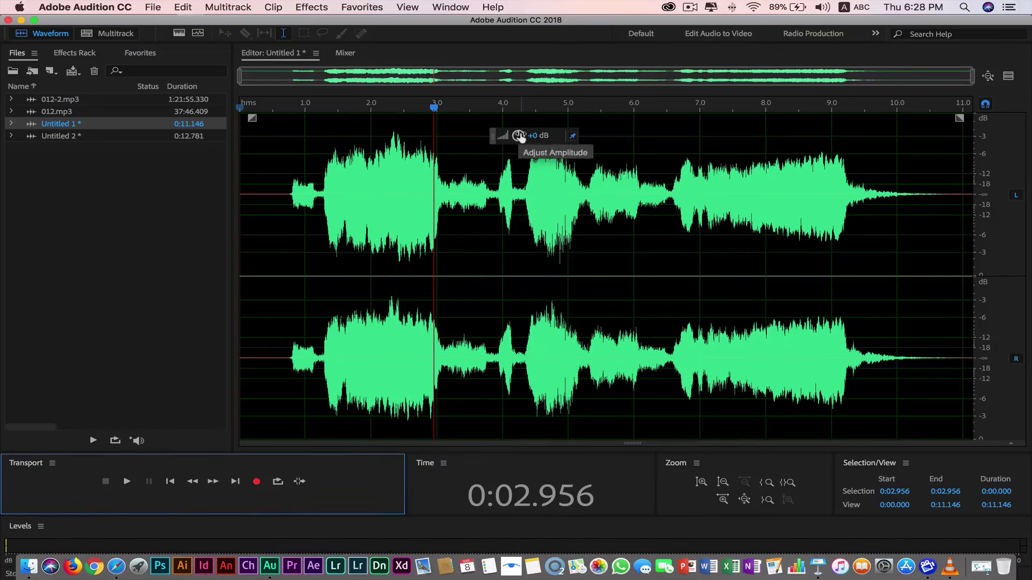
# - Lower the amplitude of the whole Untitled 1 waveform, and play it from about 0:00.37 to 0:03.8
pyautogui.moveTo(519, 137)
pyautogui.mouseDown()
pyautogui.moveTo(527, 136)
pyautogui.moveTo(500, 134)
pyautogui.mouseUp()
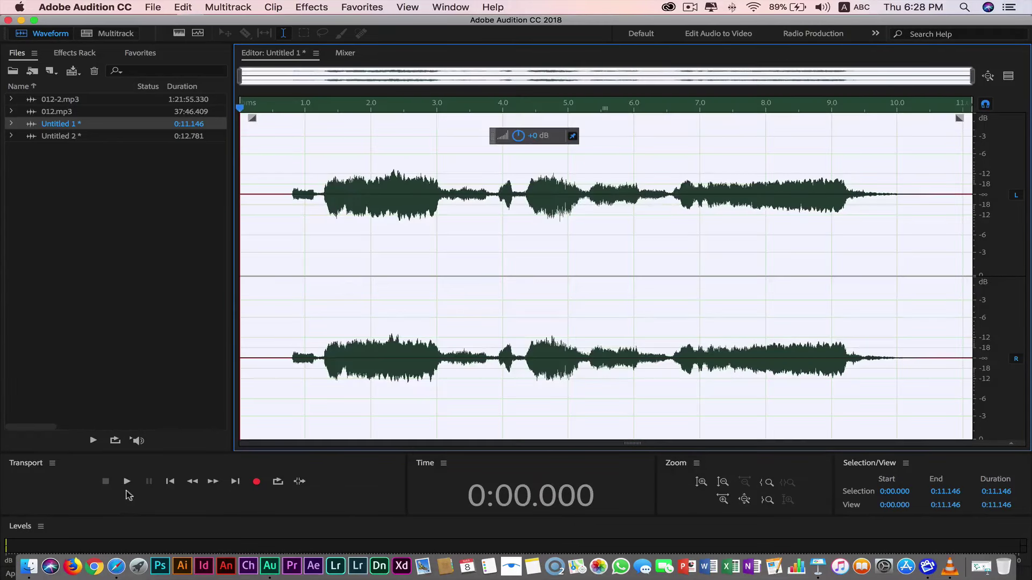
pyautogui.click(281, 118)
pyautogui.click(272, 117)
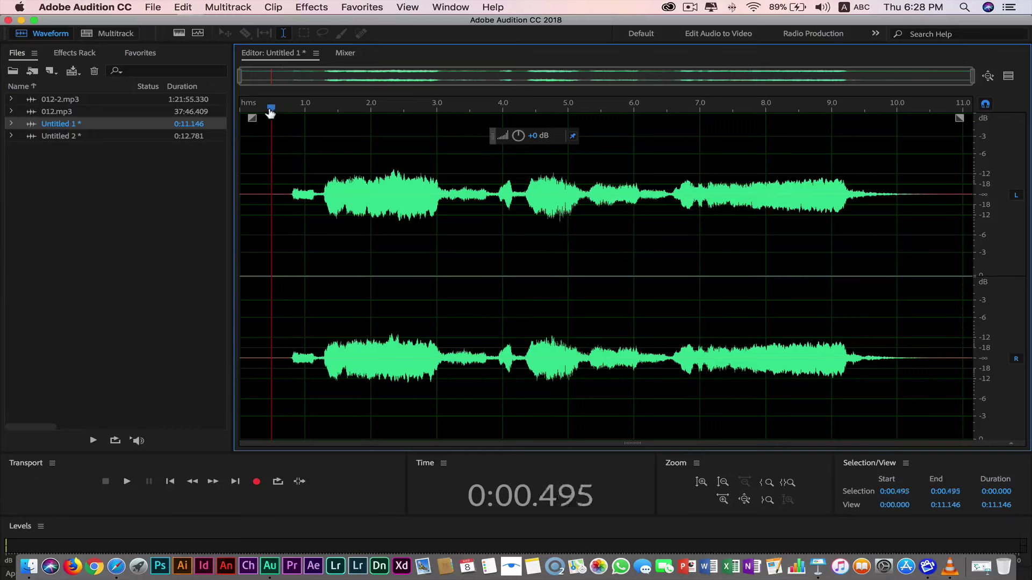
pyautogui.click(264, 118)
pyautogui.click(126, 481)
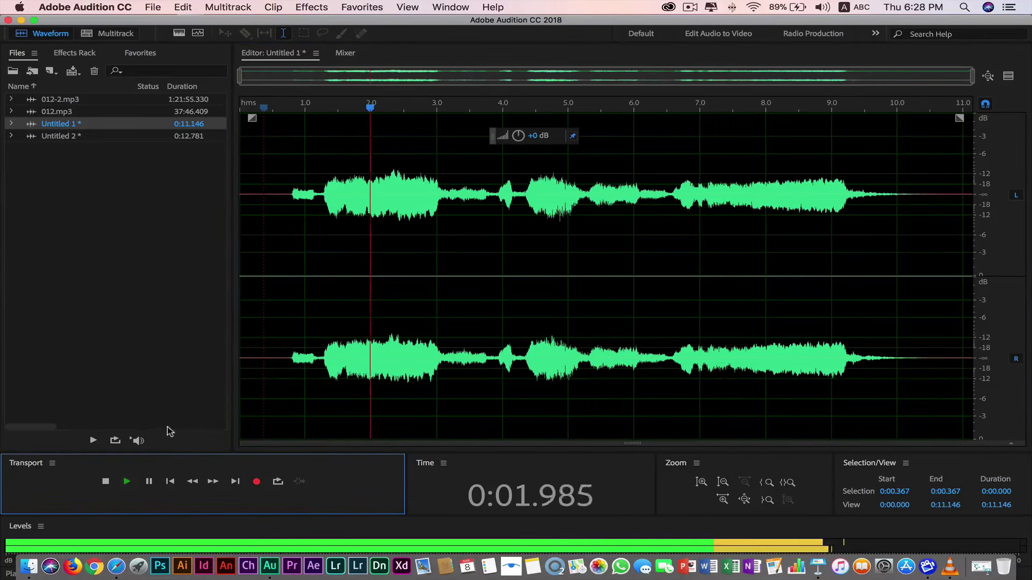
pyautogui.click(105, 481)
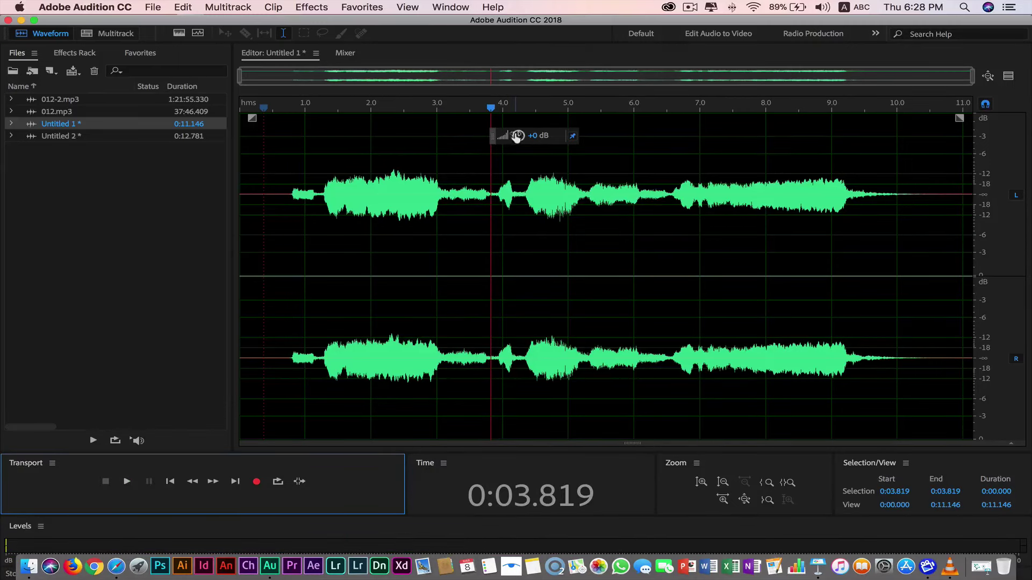
# - Raise the amplitude of all of Untitled 1 to roughly its original loudness, and play it from the start to about 0:04.65
pyautogui.moveTo(517, 136); pyautogui.dragTo(522, 136)
pyautogui.press('super+a')
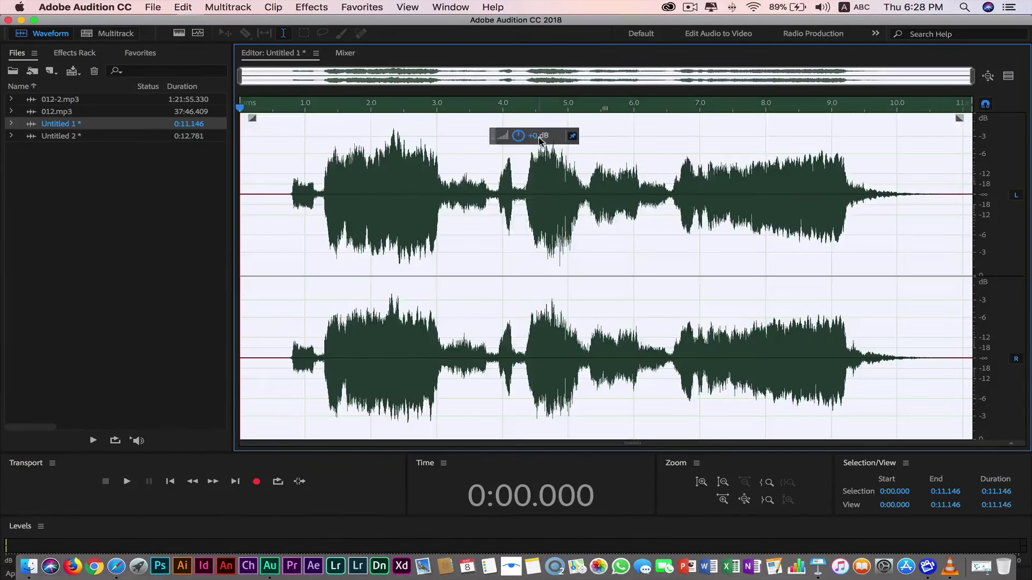
pyautogui.click(127, 482)
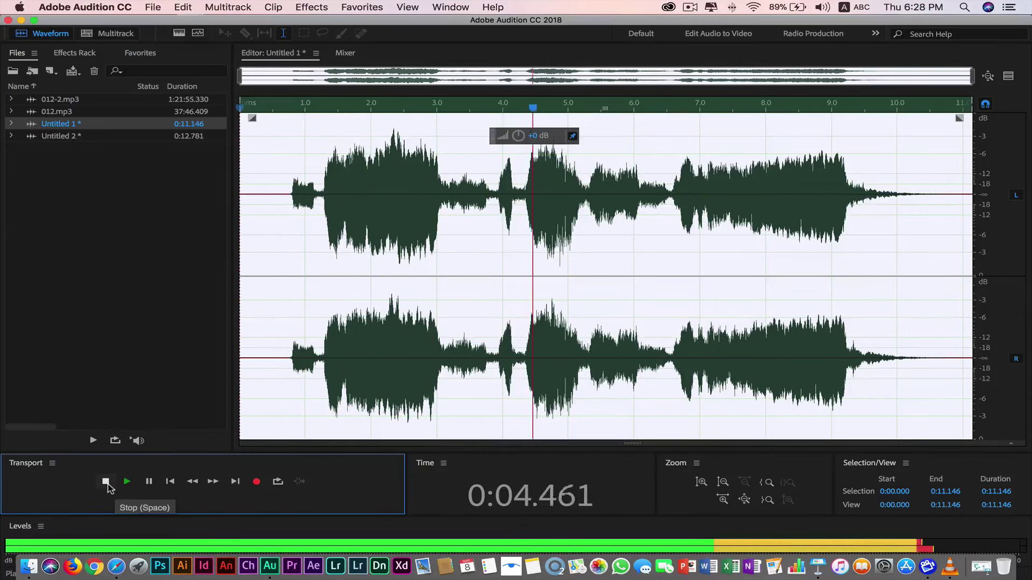
pyautogui.click(106, 481)
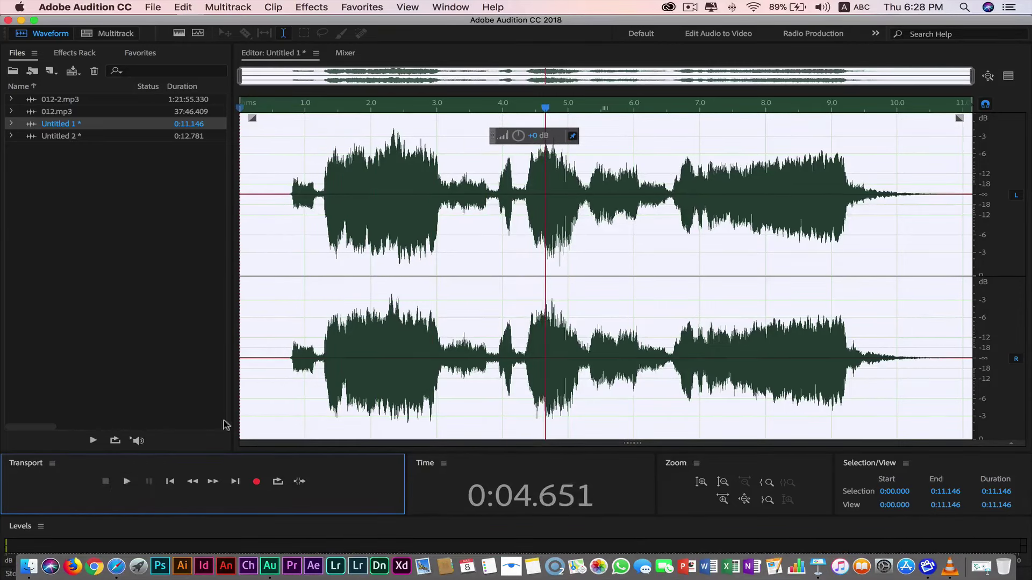
# - Open 012-2.mp3 and lower the amplitude of its selected phrase from 0:21.971 to 0:34.753
pyautogui.click(93, 103)
pyautogui.doubleClick(93, 106)
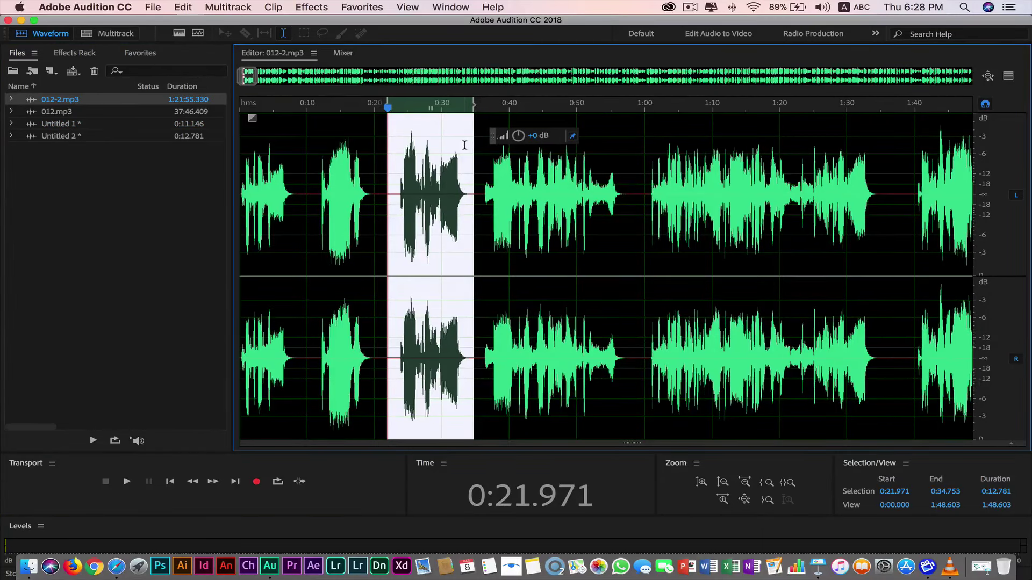
pyautogui.click(519, 137)
pyautogui.moveTo(523, 141); pyautogui.dragTo(517, 137)
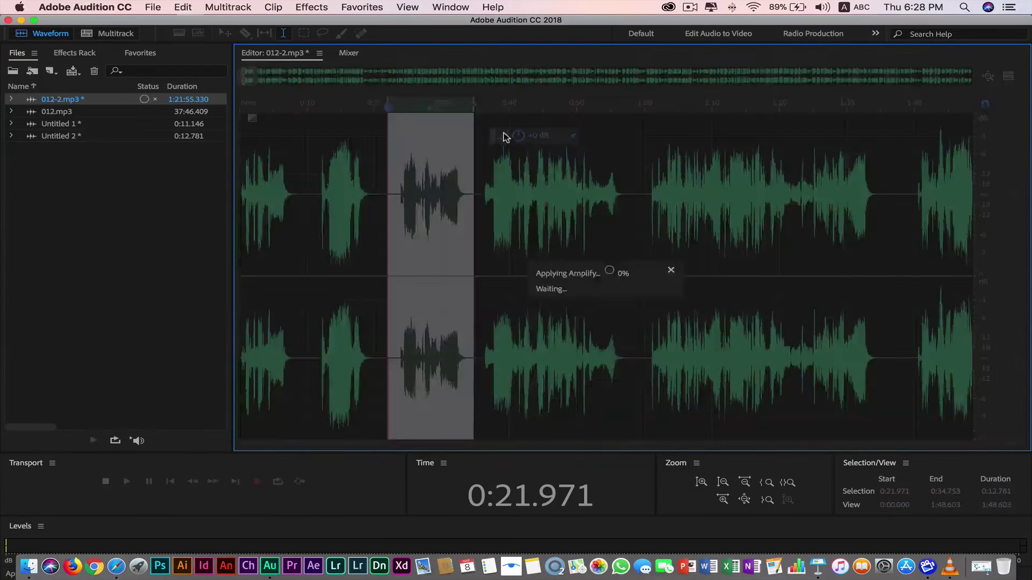
# - Lower the selected phrase's amplitude further while playing from about 0:10, and clear the selection by placing the playhead at 0:40
pyautogui.moveTo(335, 115); pyautogui.dragTo(304, 109)
pyautogui.click(129, 482)
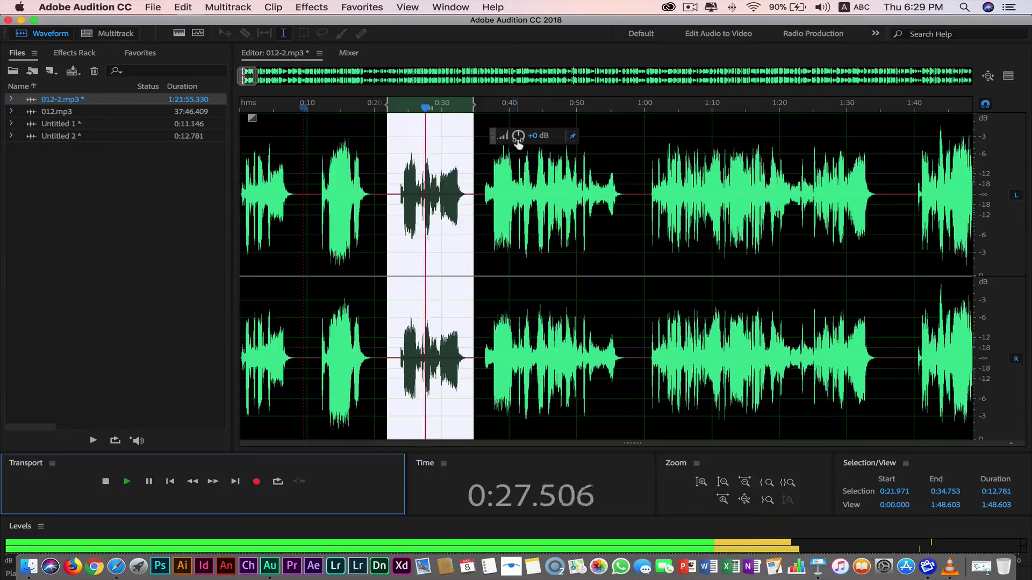
pyautogui.moveTo(518, 135); pyautogui.dragTo(500, 136)
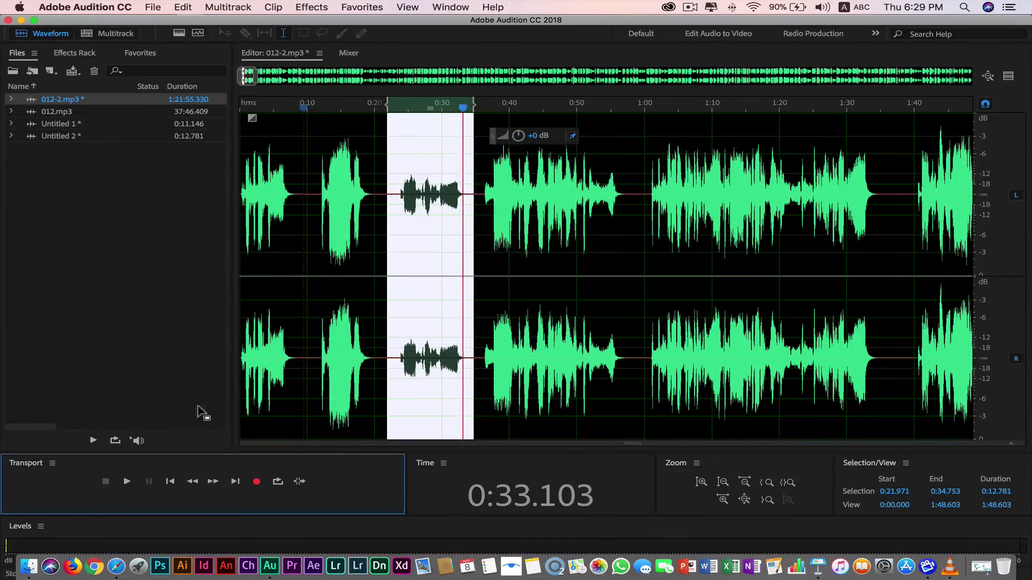
pyautogui.click(331, 197)
pyautogui.click(510, 184)
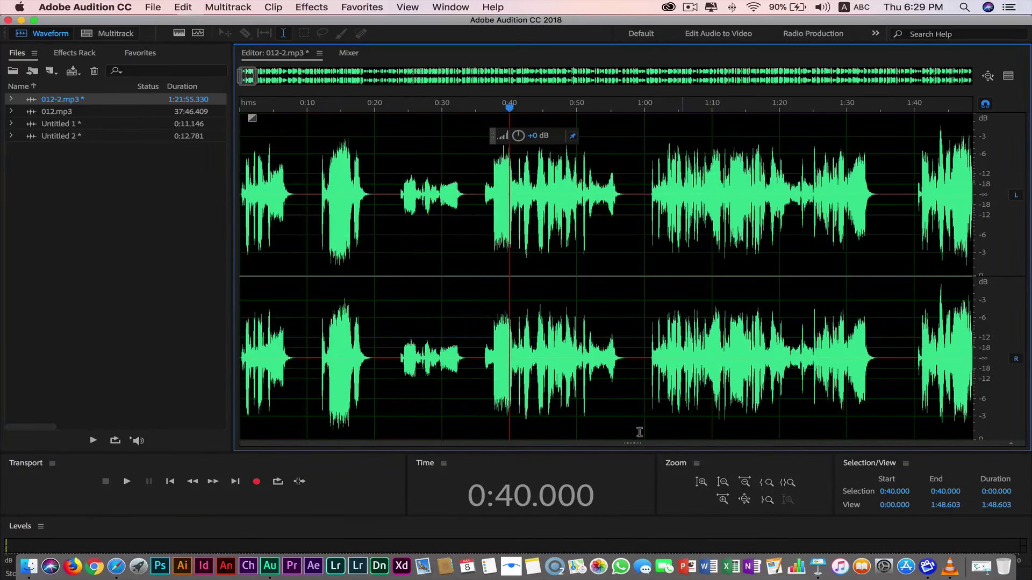
# - Scrub the playhead in 012-2.mp3 to 12:28.597 and open the current time value for editing
pyautogui.moveTo(511, 112); pyautogui.dragTo(501, 217)
pyautogui.click(482, 504)
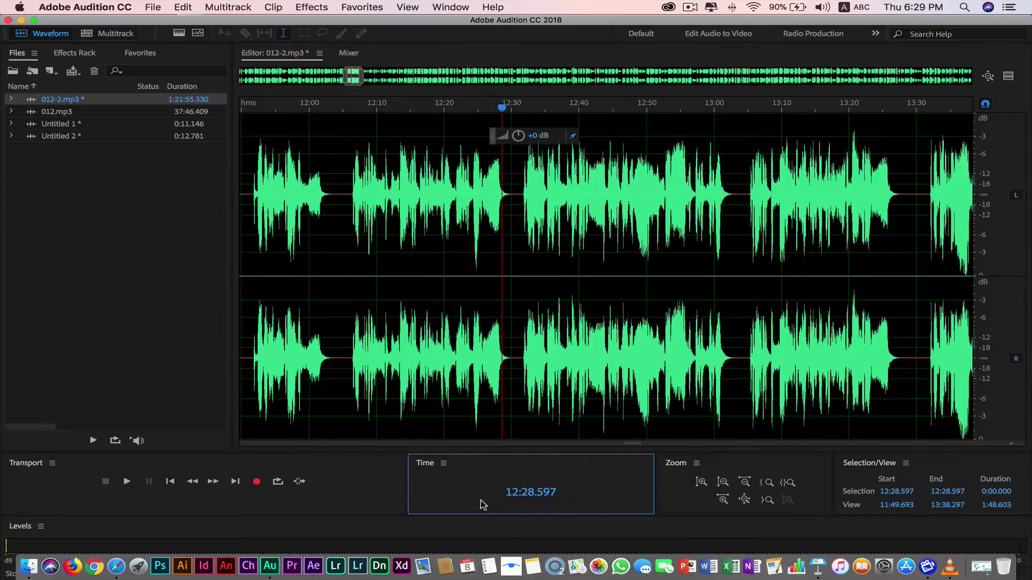
pyautogui.click(511, 493)
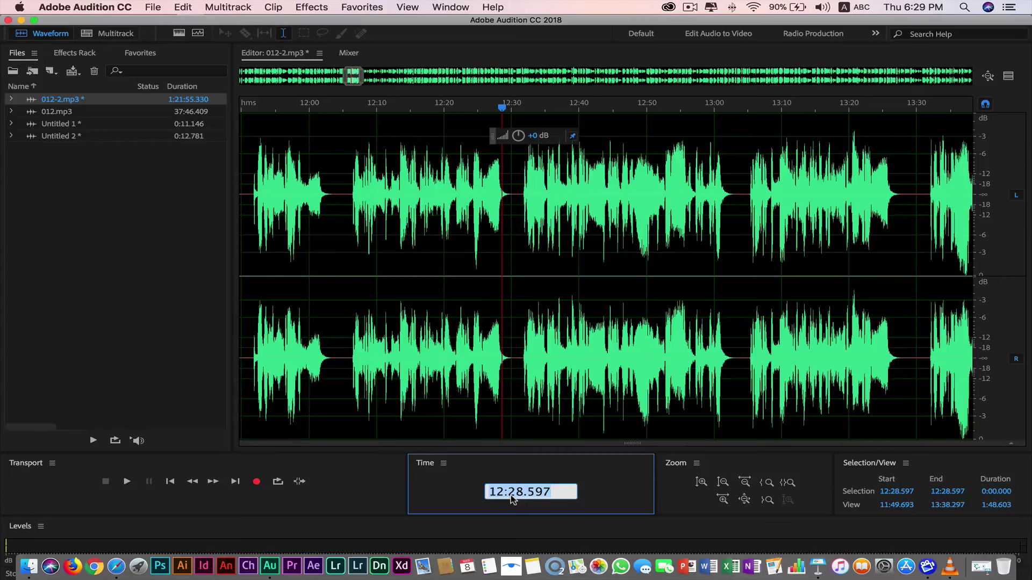
pyautogui.click(505, 490)
pyautogui.doubleClick(508, 488)
pyautogui.click(510, 488)
# - Move the playhead to 12:31.455, just before the next phrase, and add a cue marker there
pyautogui.moveTo(503, 111); pyautogui.dragTo(526, 145)
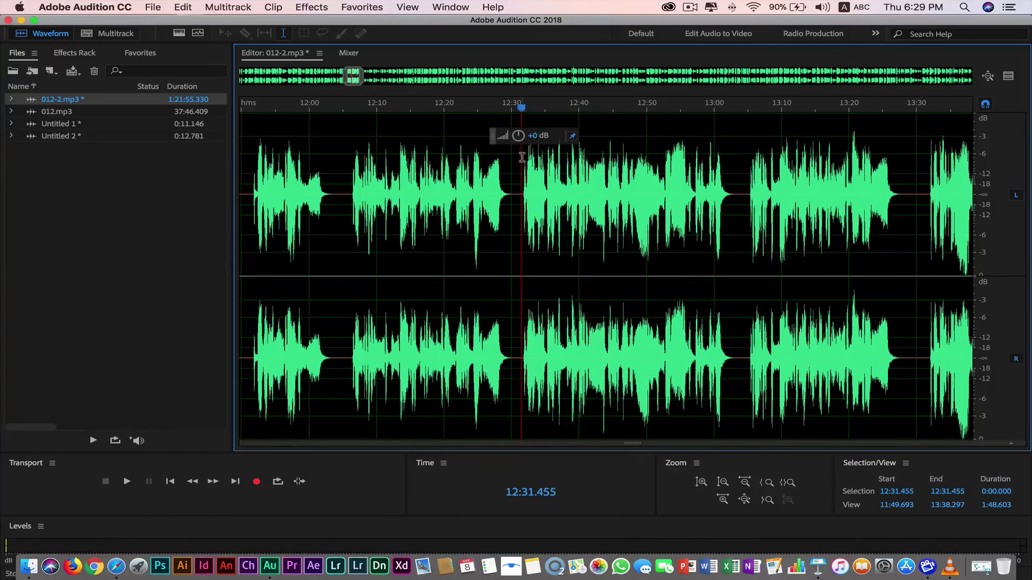
pyautogui.rightClick(522, 158)
pyautogui.moveTo(585, 451)
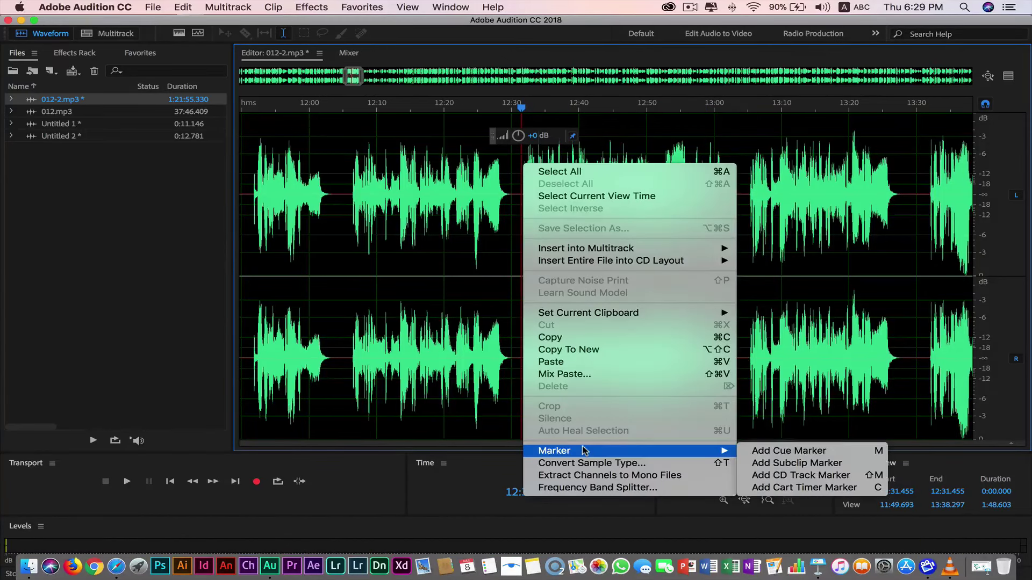
pyautogui.click(836, 452)
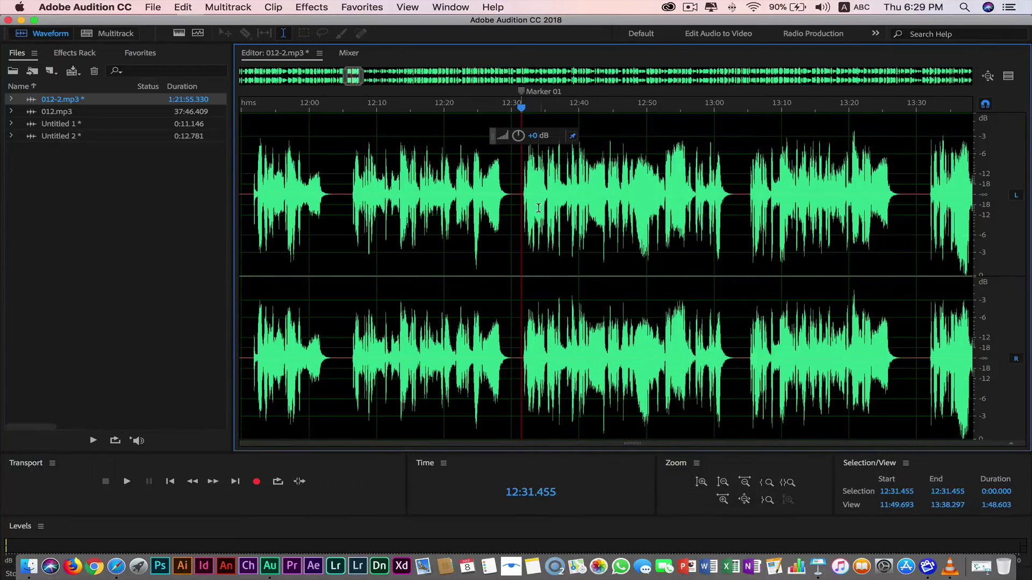
# - Select the phrase from 12:31.455 to 13:01.635 and zoom to the selection, leaving some audio visible on both sides
pyautogui.moveTo(521, 199); pyautogui.dragTo(724, 202)
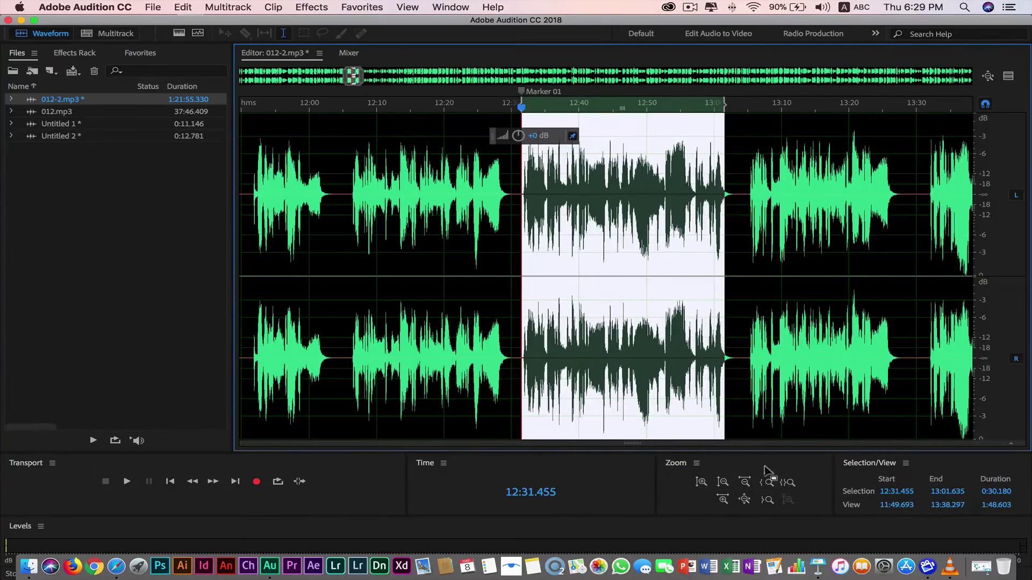
pyautogui.click(787, 484)
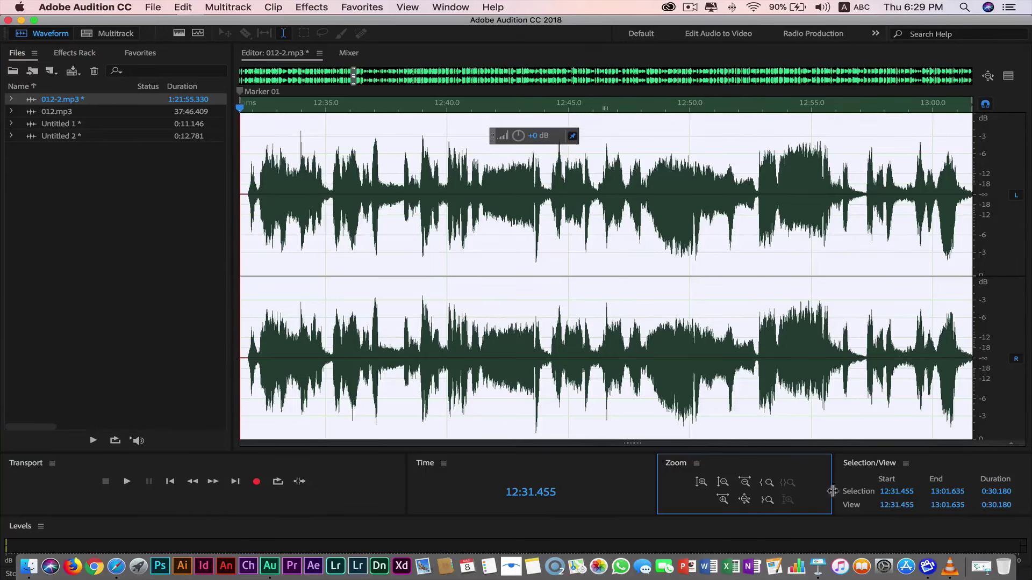
pyautogui.click(746, 486)
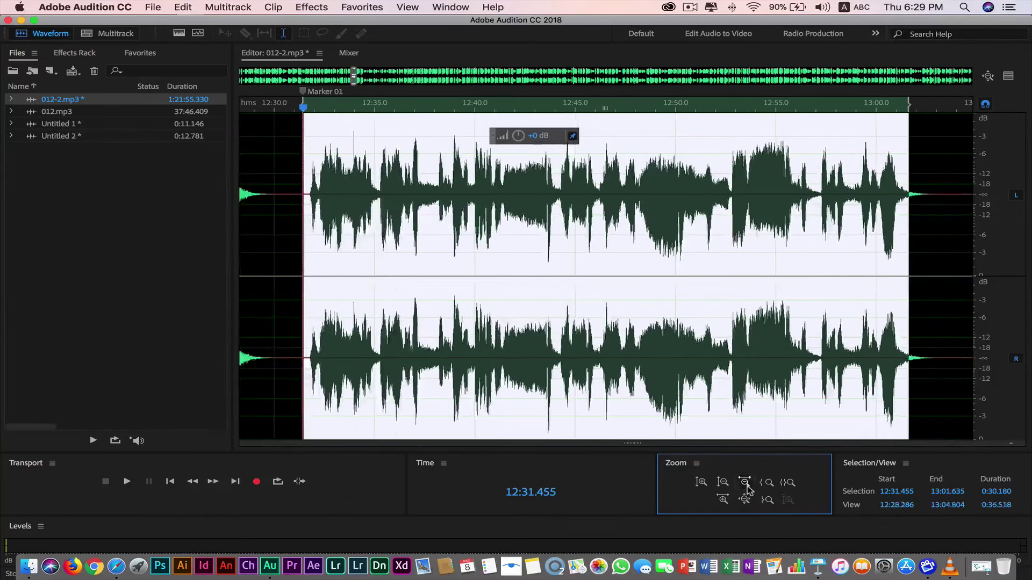
pyautogui.click(746, 485)
# - Examine the waveform at different amplitude zooms around the selection's start, and scrub the playhead back to 11:08.377
pyautogui.click(726, 486)
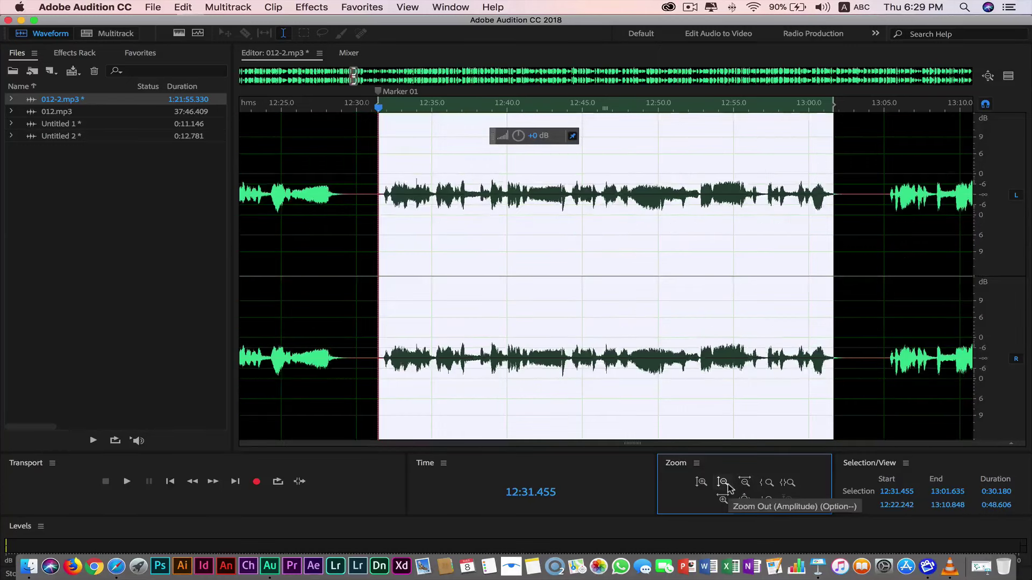
pyautogui.click(746, 484)
pyautogui.click(769, 484)
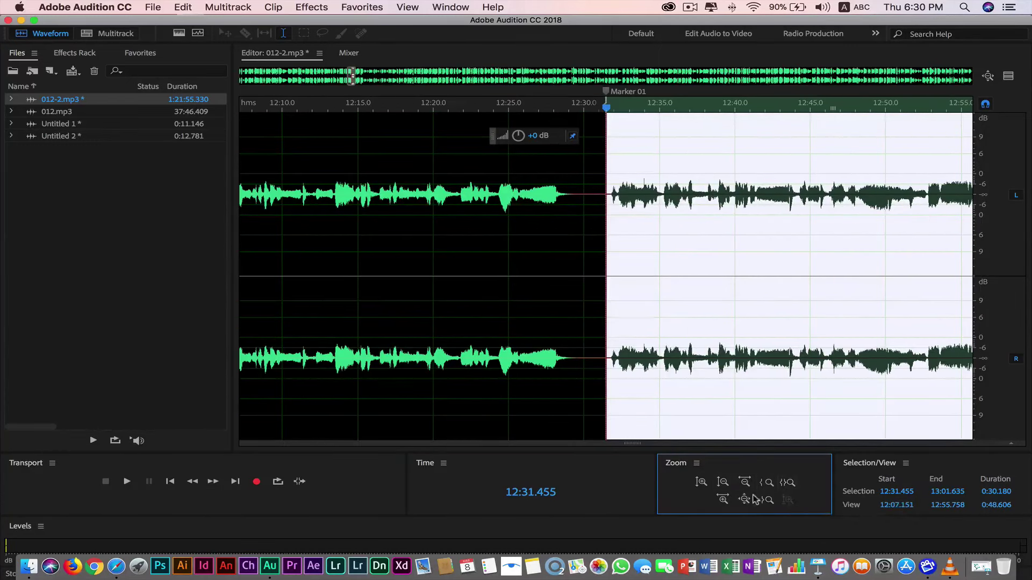
pyautogui.click(700, 483)
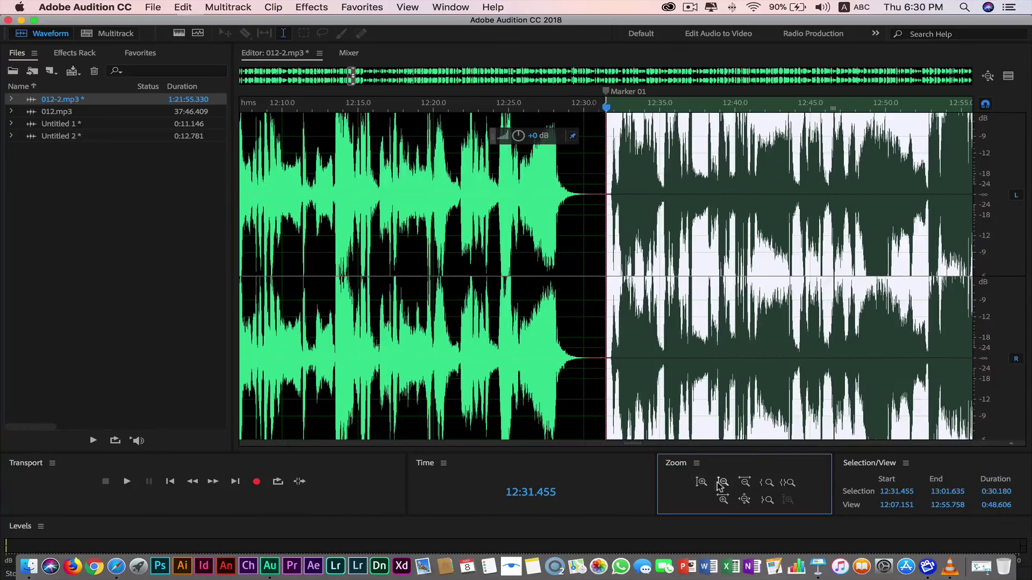
pyautogui.click(720, 484)
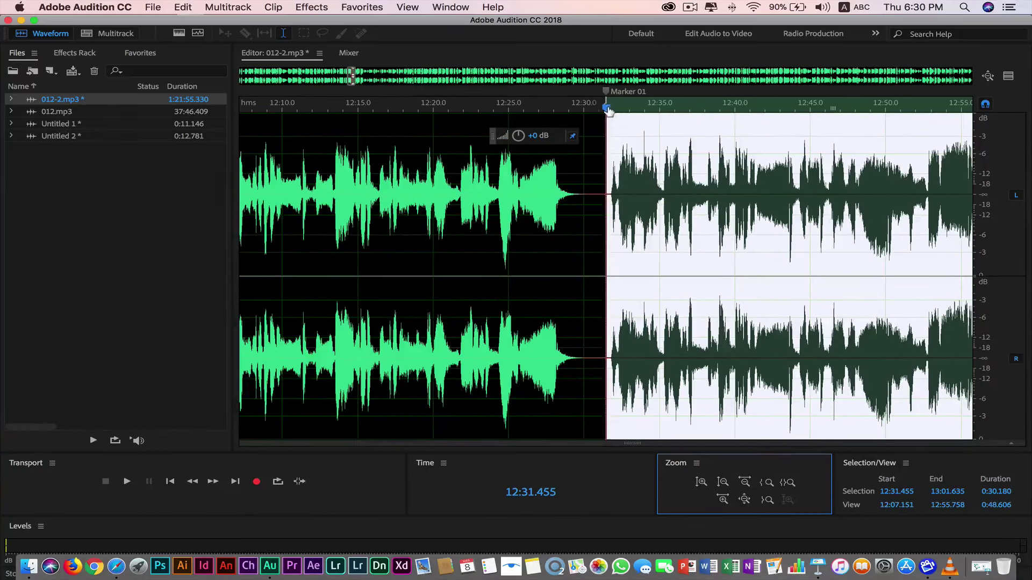
pyautogui.moveTo(607, 109); pyautogui.dragTo(189, 127)
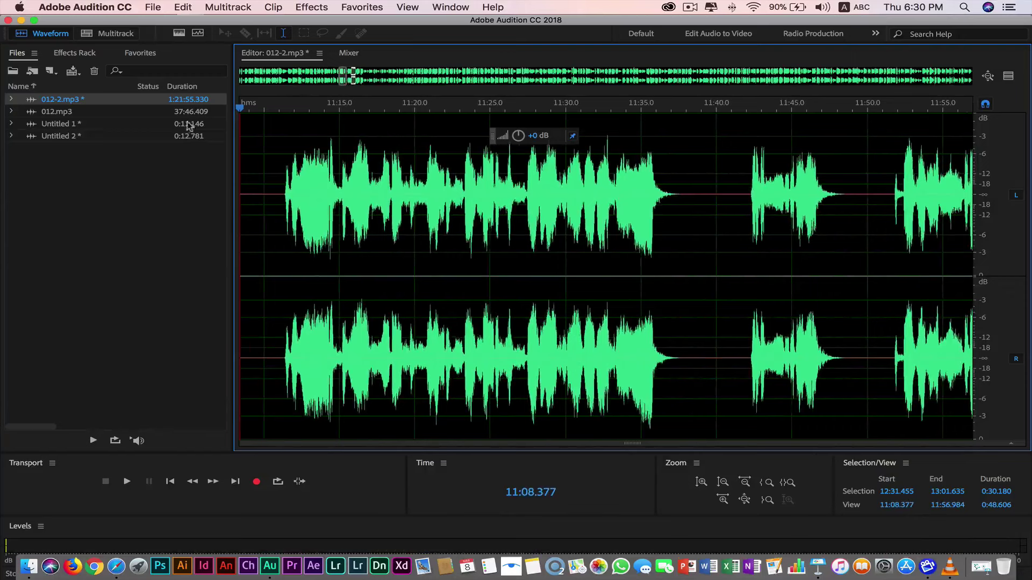
# - Open 012.mp3 and zoom in on the time axis around its selected part from 3:13.583 to 4:35.451
pyautogui.doubleClick(86, 112)
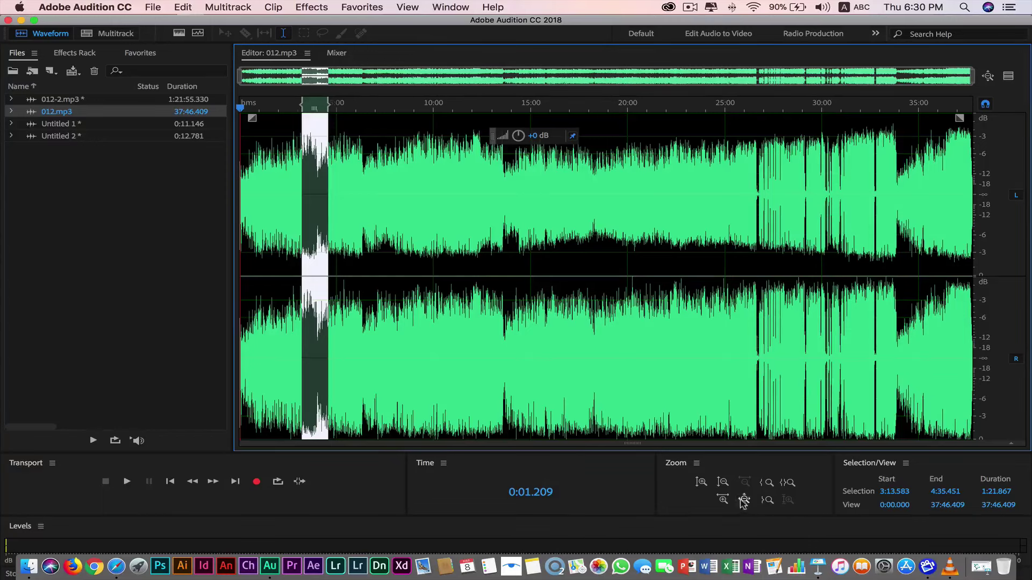
pyautogui.click(723, 499)
pyautogui.click(723, 499)
pyautogui.click(723, 499)
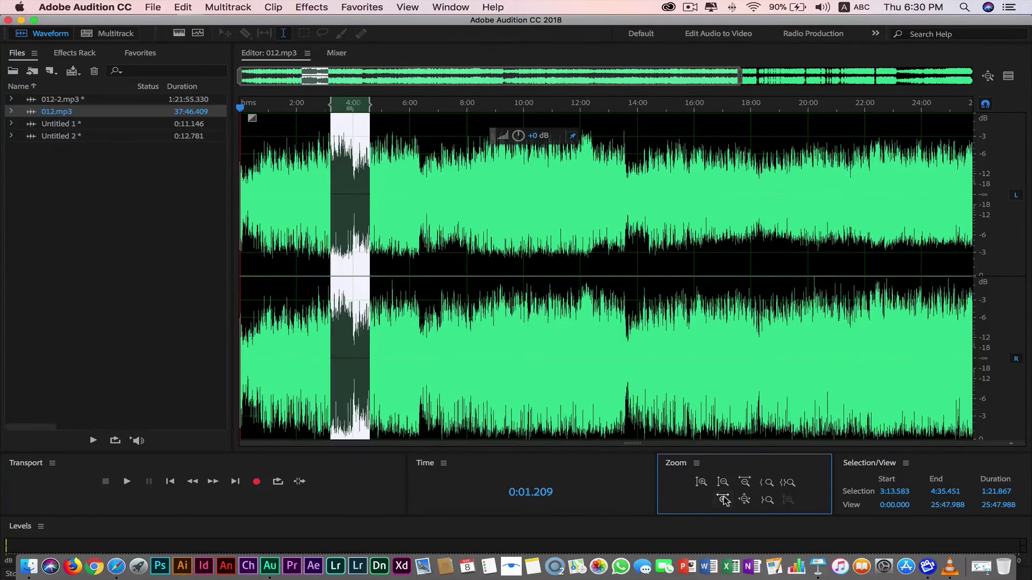
pyautogui.click(723, 498)
pyautogui.click(723, 498)
pyautogui.click(723, 499)
pyautogui.click(722, 500)
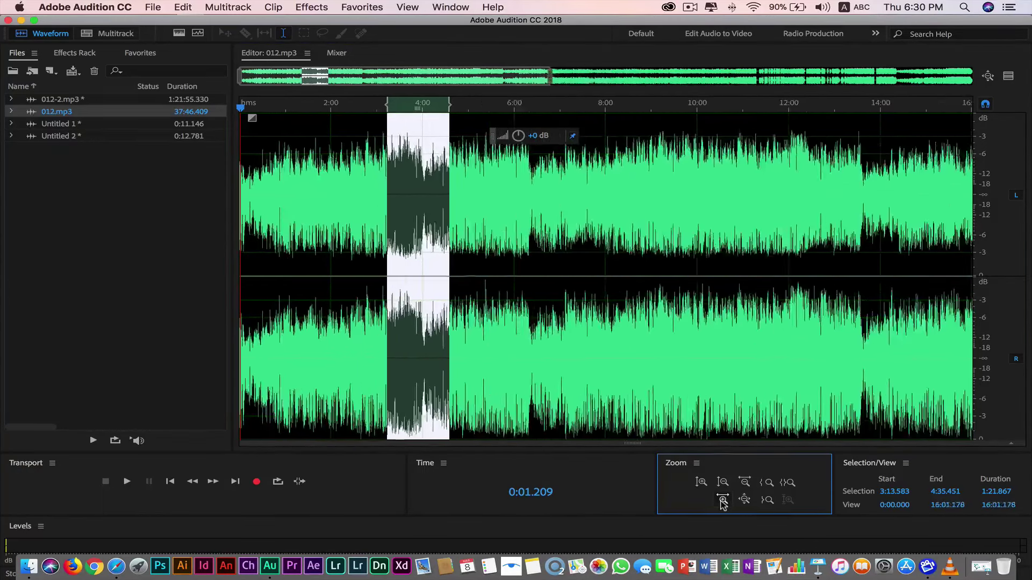
pyautogui.click(722, 500)
pyautogui.click(721, 500)
pyautogui.click(722, 500)
pyautogui.click(722, 500)
pyautogui.click(723, 499)
pyautogui.click(722, 499)
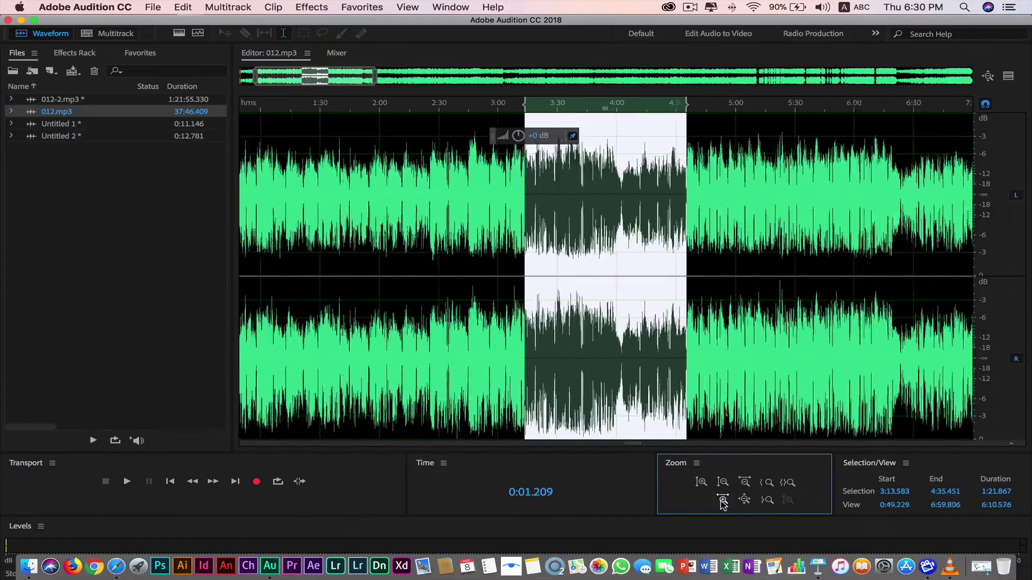
pyautogui.click(722, 499)
# - Play 012.mp3 from the start, enlarging the time axis during playback, and stop at about 0:08.66
pyautogui.moveTo(462, 105); pyautogui.dragTo(180, 103)
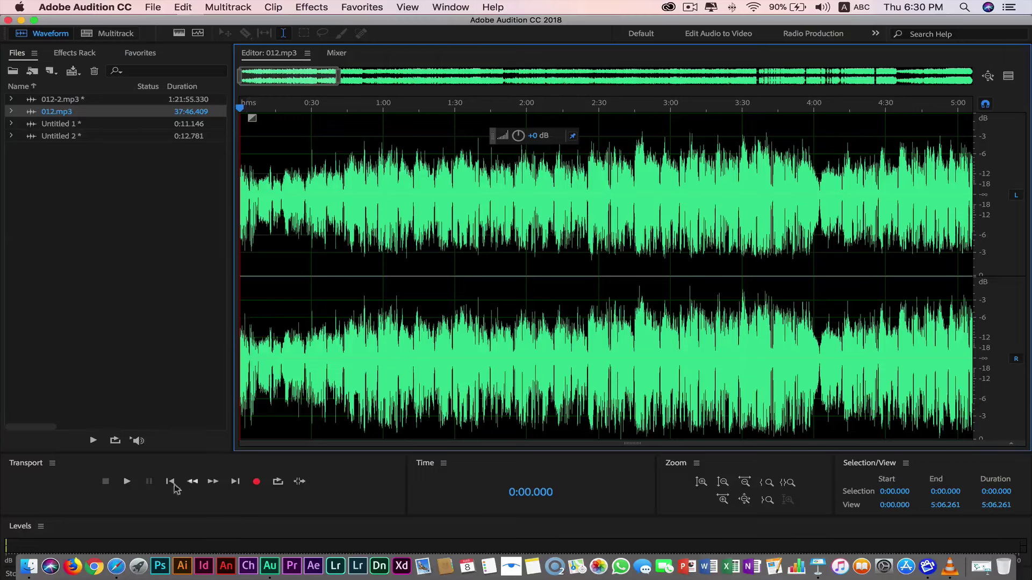
pyautogui.click(127, 481)
pyautogui.click(721, 500)
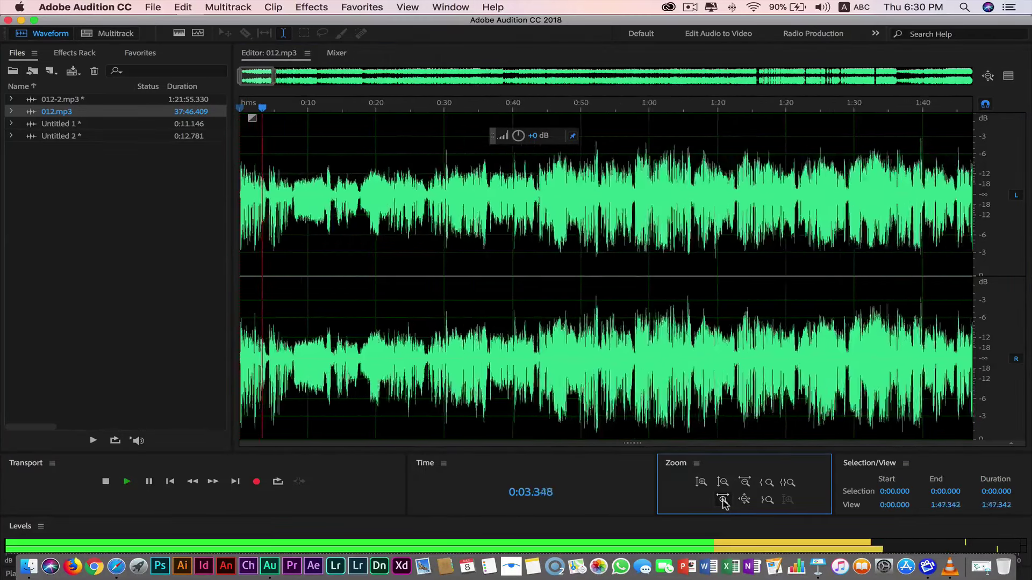
pyautogui.click(722, 499)
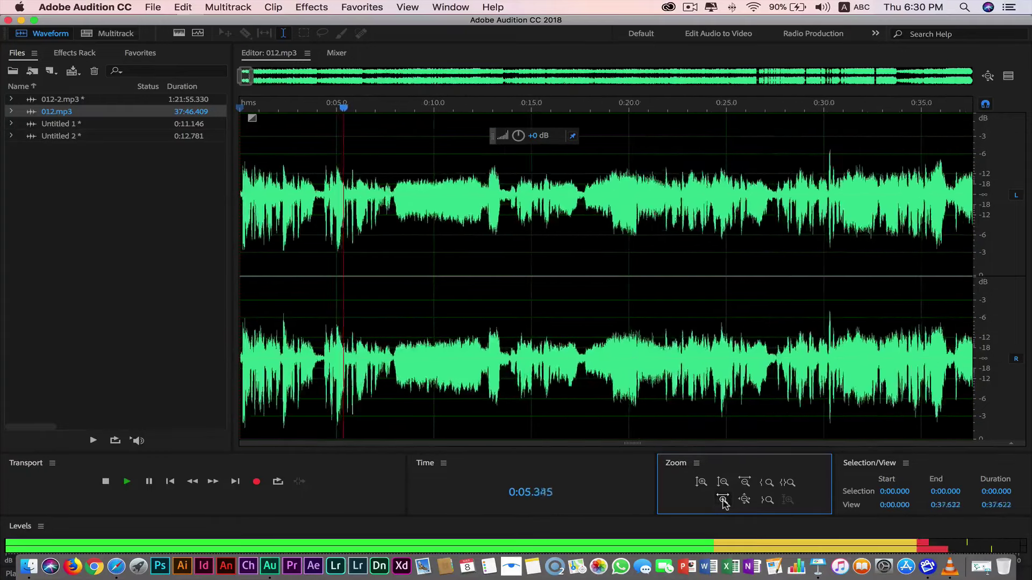
pyautogui.click(723, 499)
pyautogui.click(723, 500)
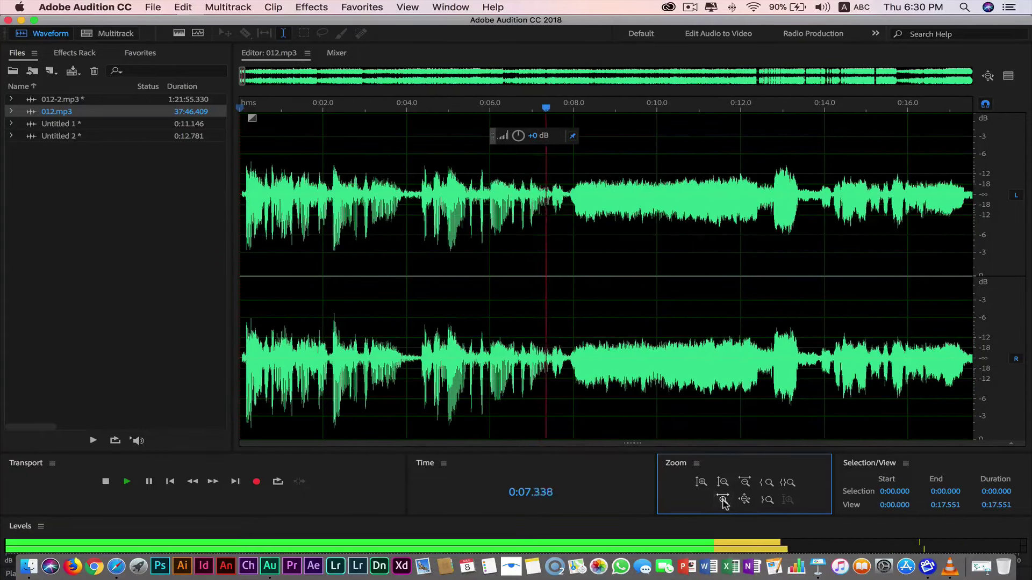
pyautogui.click(105, 482)
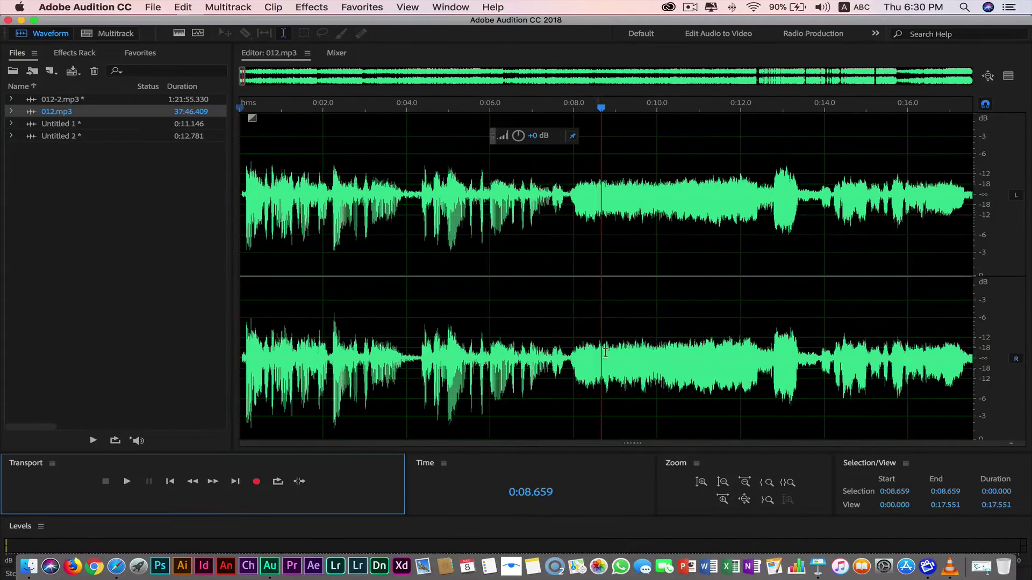
# - Place the playhead at 0:07.494 in 012.mp3, play from there, and stop at about 0:16.4
pyautogui.moveTo(605, 111); pyautogui.dragTo(568, 108)
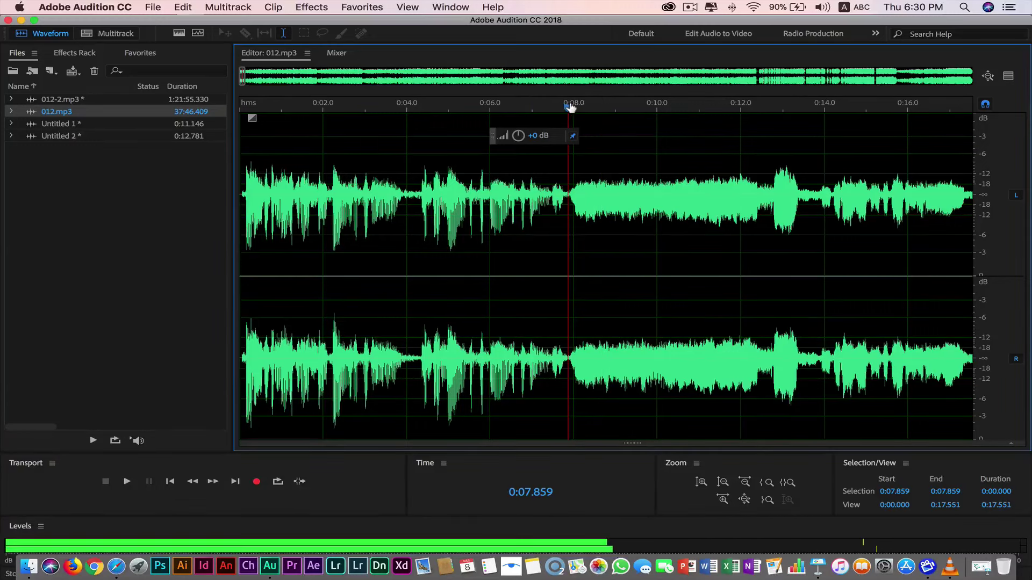
pyautogui.click(723, 500)
pyautogui.click(723, 500)
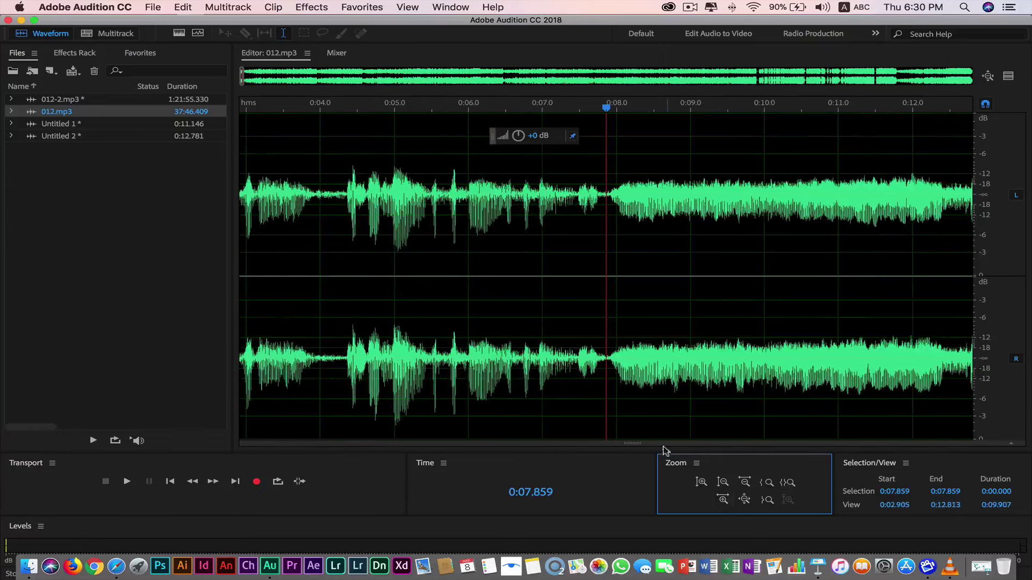
pyautogui.moveTo(608, 110); pyautogui.dragTo(579, 108)
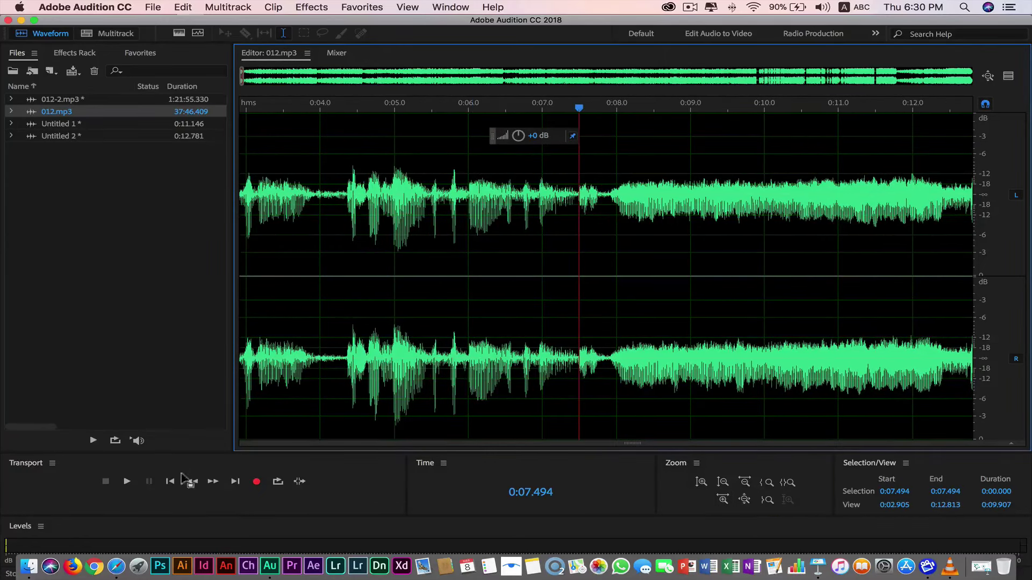
pyautogui.click(126, 483)
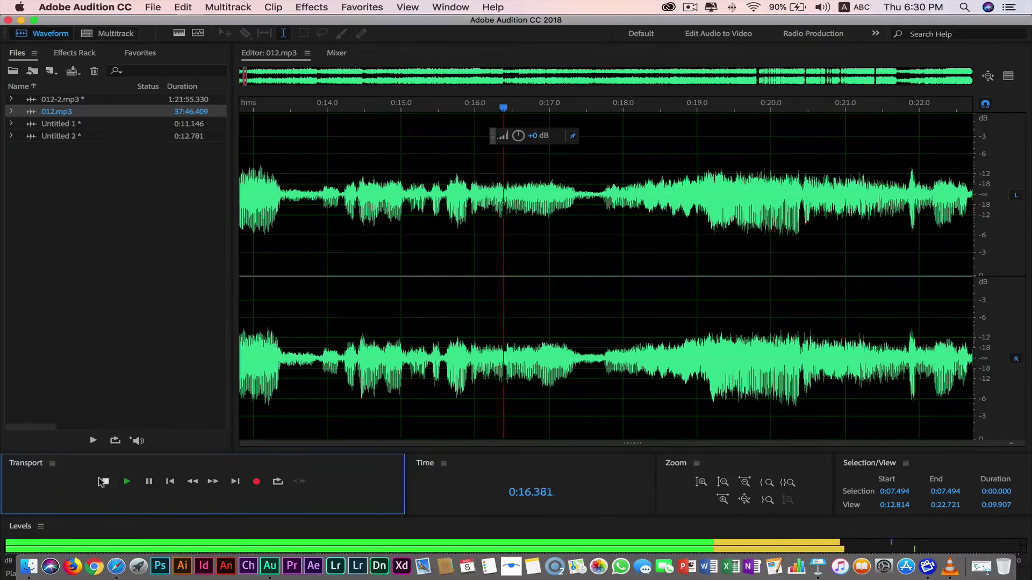
pyautogui.press('space')
# - Place the playhead at 0:13.918, just before the next phrase, and enlarge the time axis there to a span under one second
pyautogui.click(320, 359)
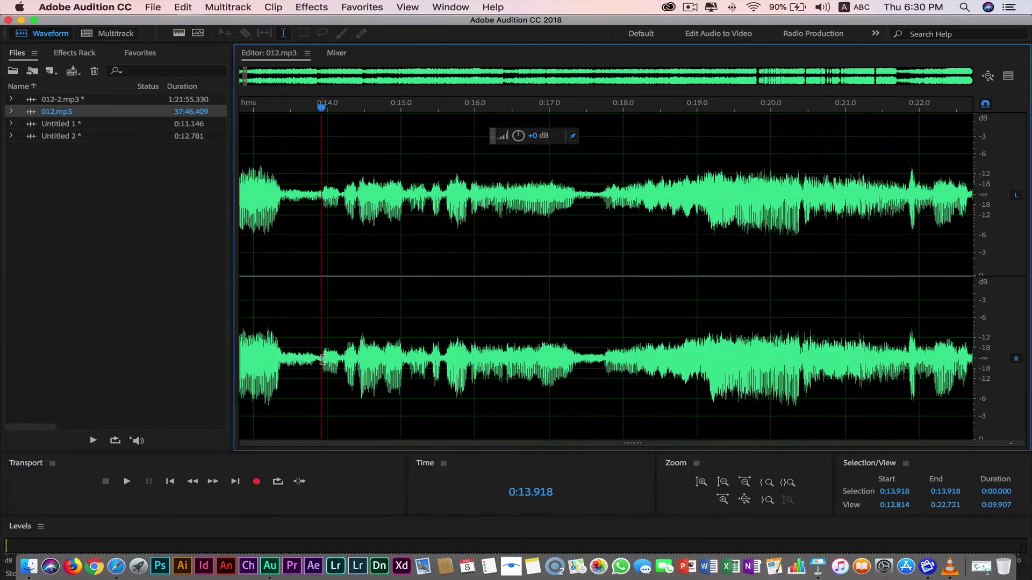
pyautogui.click(723, 500)
pyautogui.click(723, 500)
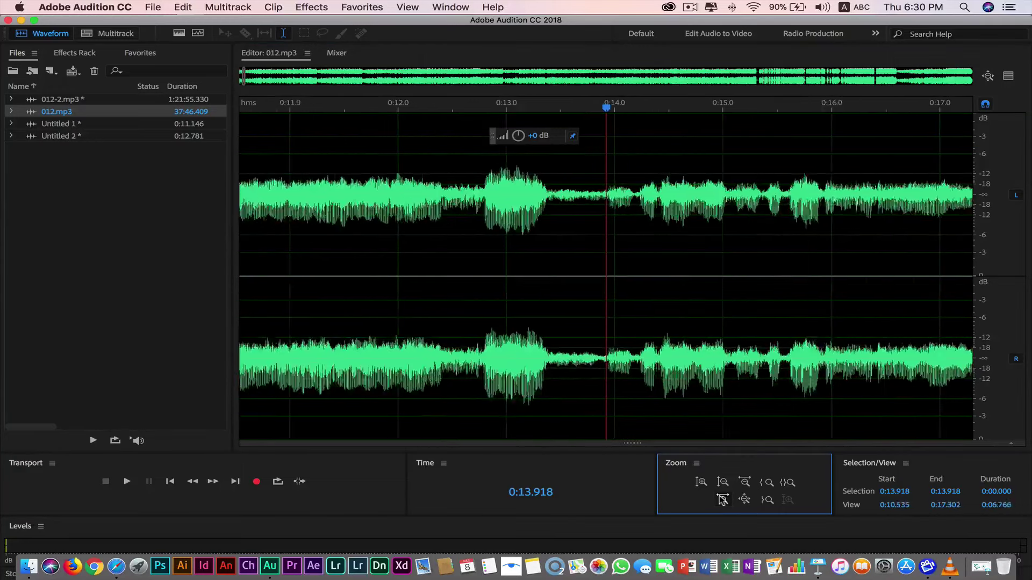
pyautogui.click(722, 500)
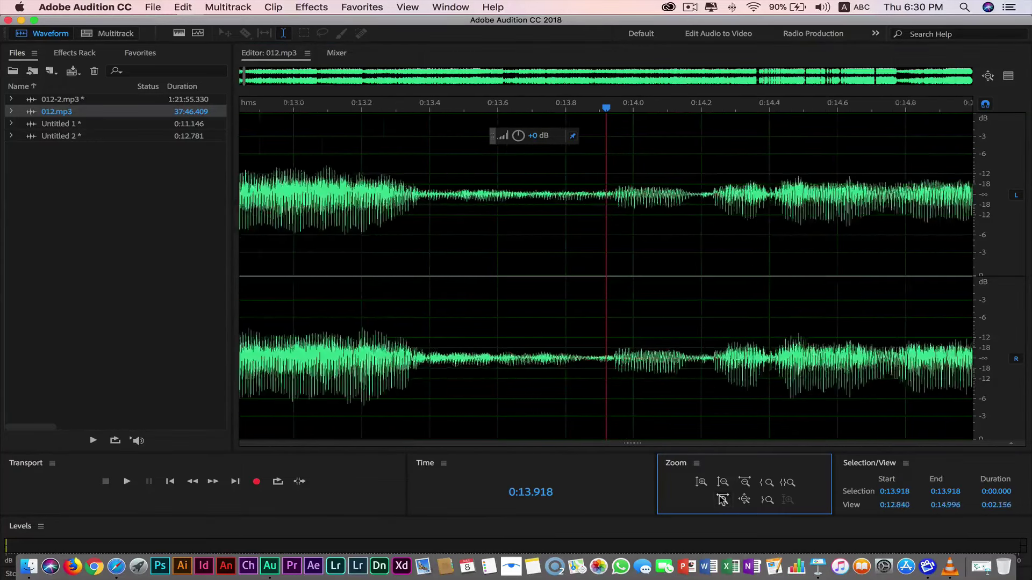
pyautogui.click(723, 499)
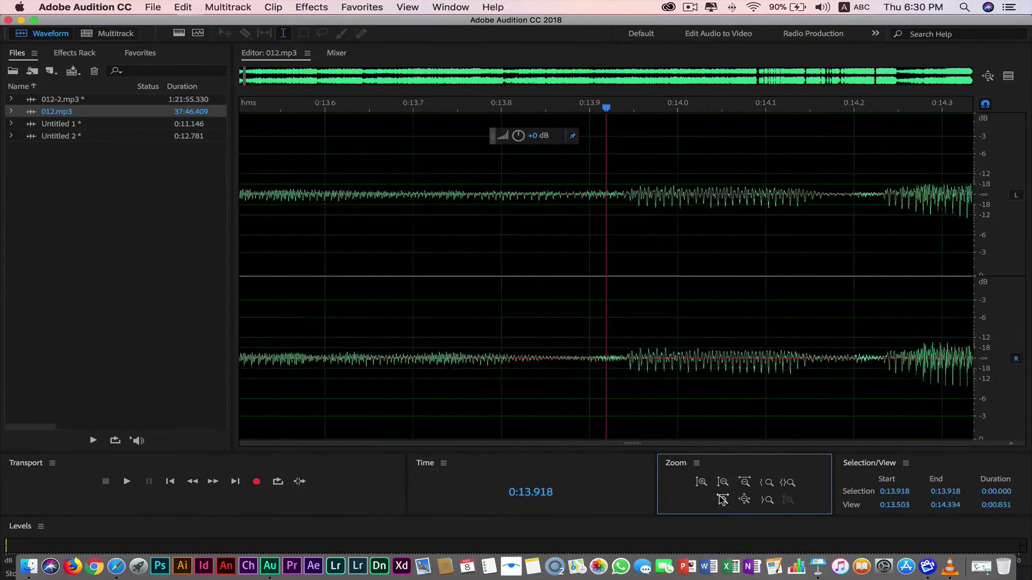
# - Play 012.mp3 from 0:13.918, stop shortly after, and select the range from 0:15.187 to 0:15.724
pyautogui.click(127, 482)
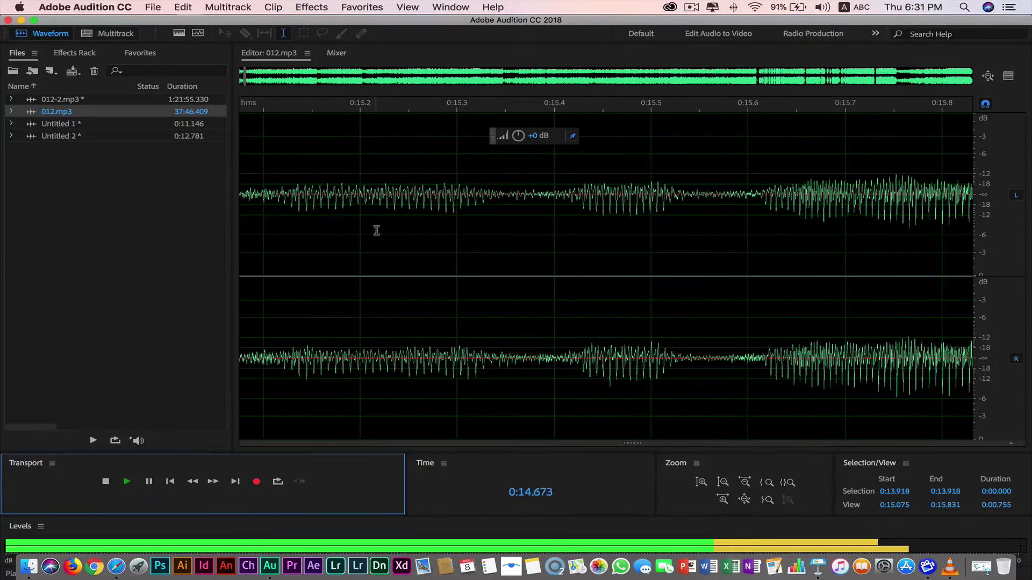
pyautogui.click(105, 482)
pyautogui.moveTo(348, 213); pyautogui.dragTo(869, 264)
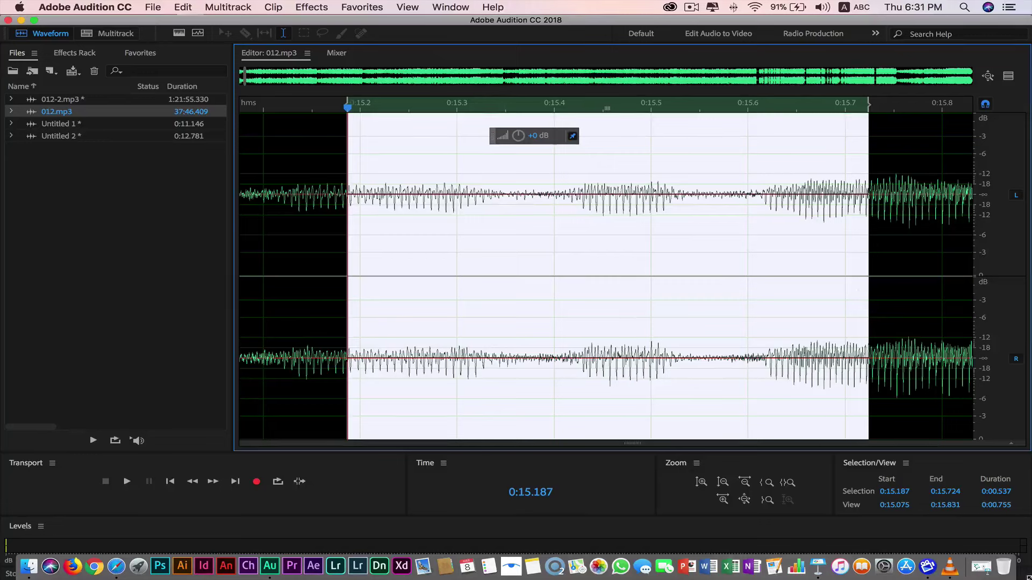
# - Select Untitled 1 among the files, start saving all open files, and accept saving 012-2.mp3 in its compressed format
pyautogui.click(182, 242)
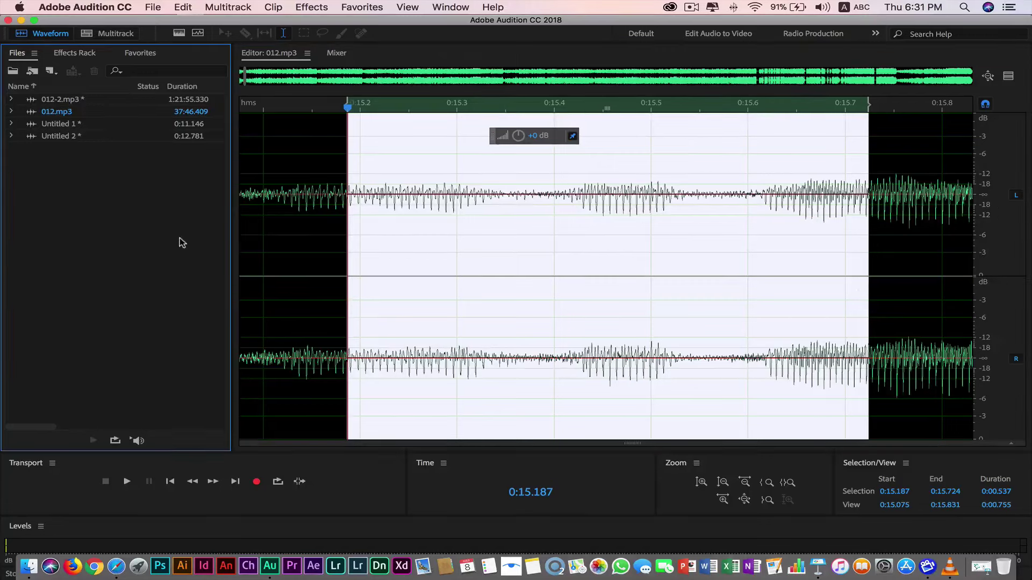
pyautogui.click(90, 121)
pyautogui.click(123, 154)
pyautogui.click(64, 123)
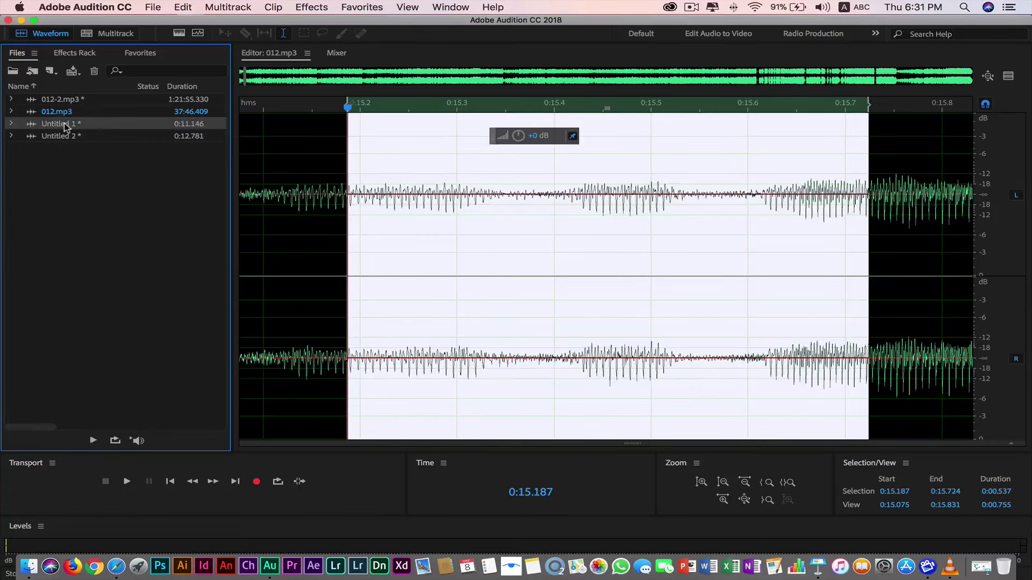
pyautogui.click(152, 7)
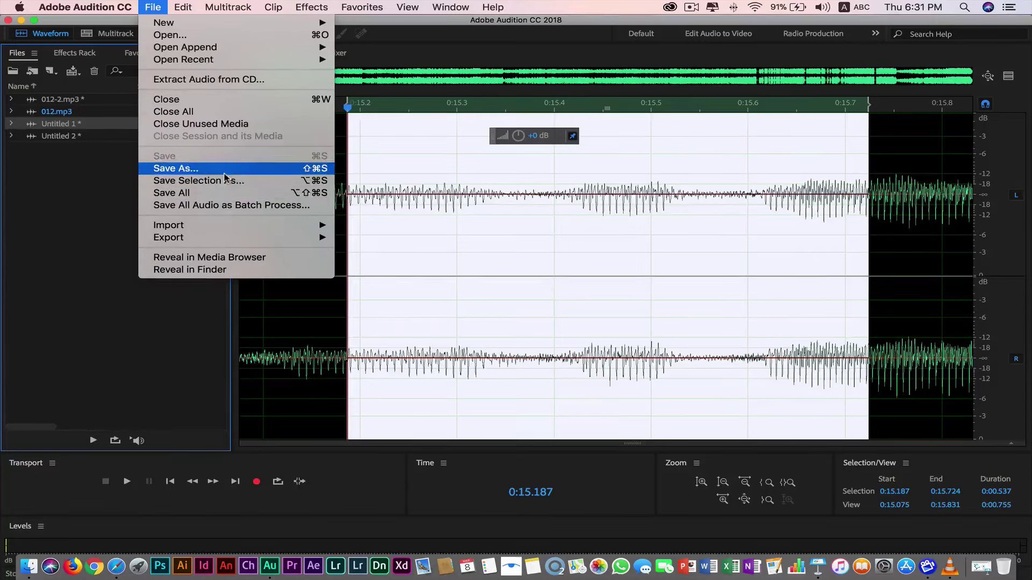
pyautogui.click(198, 192)
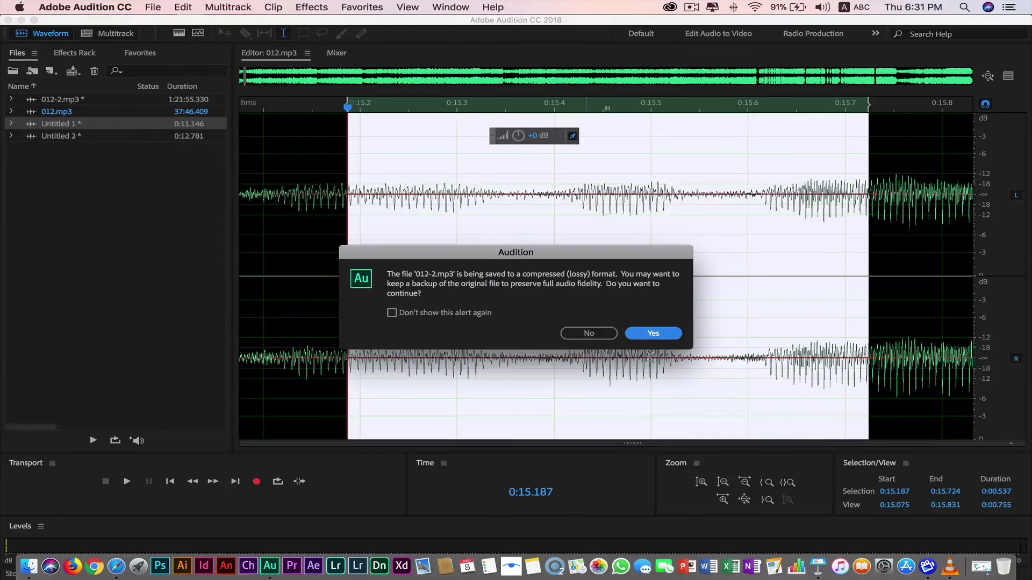
pyautogui.click(654, 335)
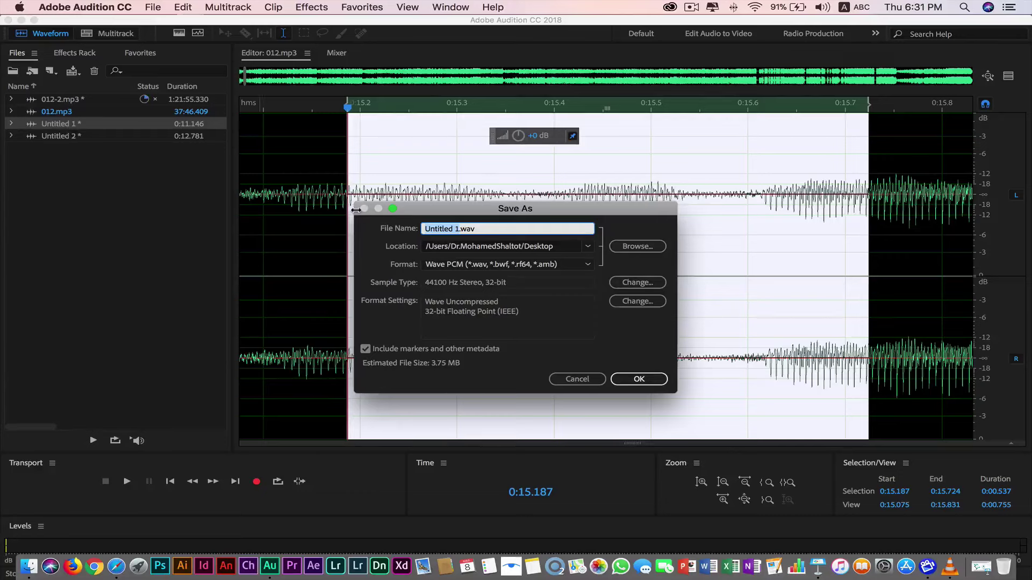
# - Save Untitled 1 as 1.wav in the AU4 folder
pyautogui.write('1')
pyautogui.click(635, 250)
pyautogui.click(625, 312)
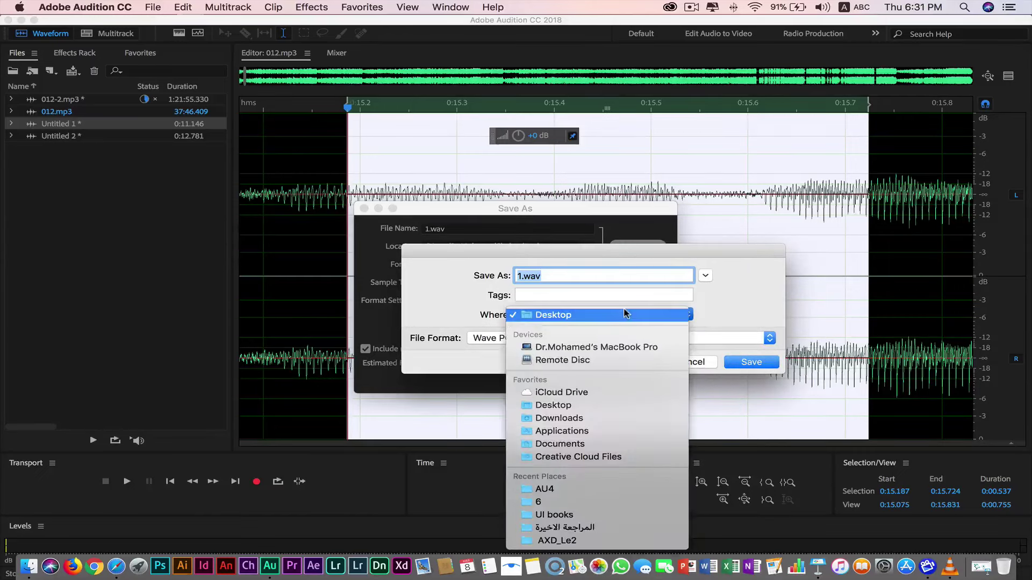
pyautogui.click(613, 489)
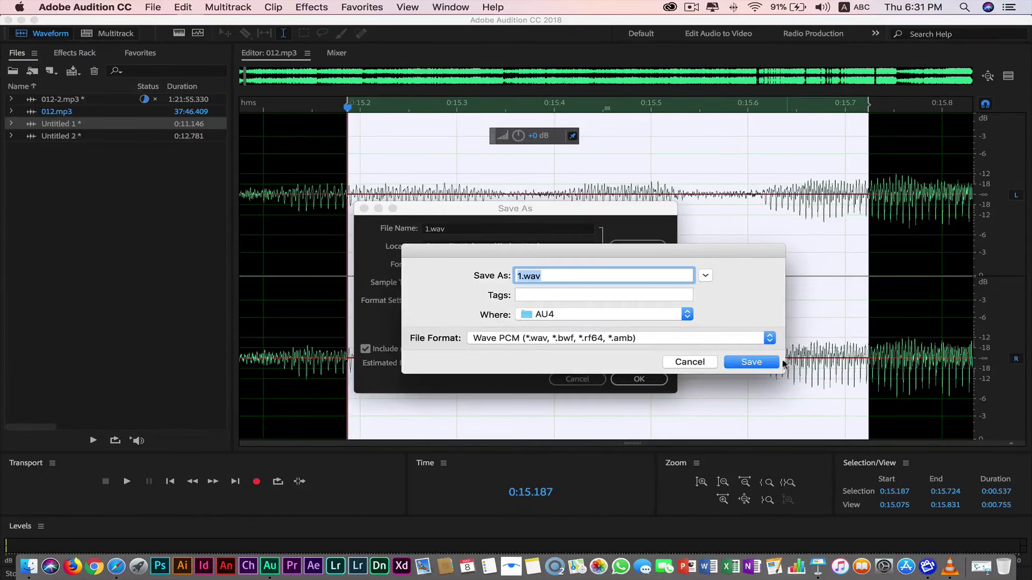
pyautogui.click(765, 365)
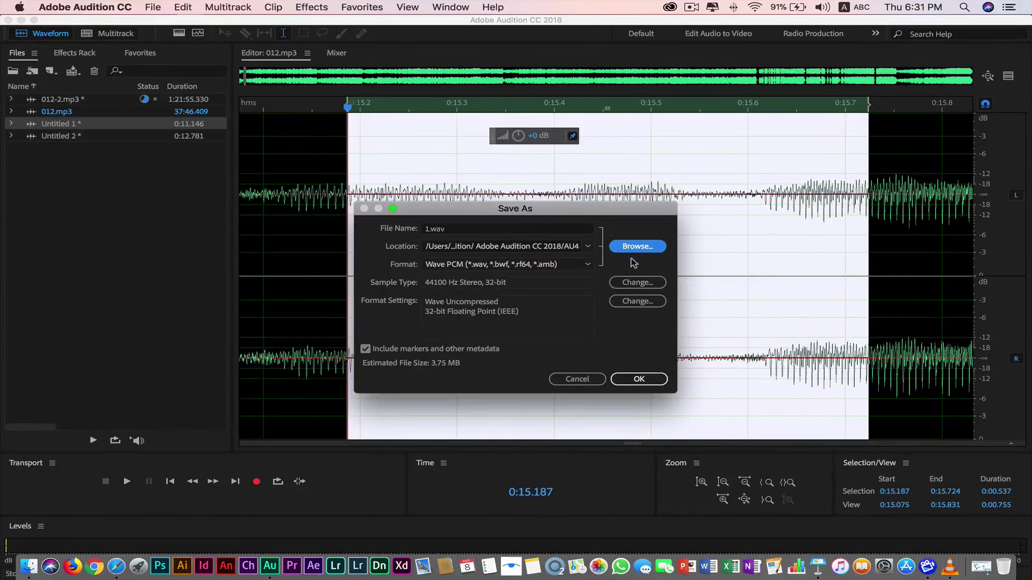
pyautogui.click(637, 380)
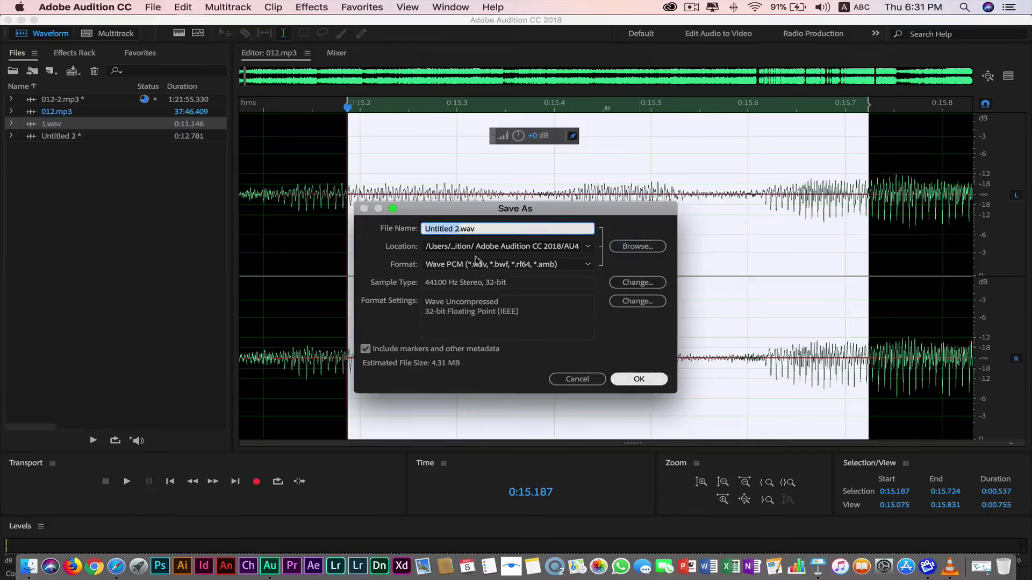
# - Save Untitled 2 as 2.wav in the AU4 folder
pyautogui.write('2')
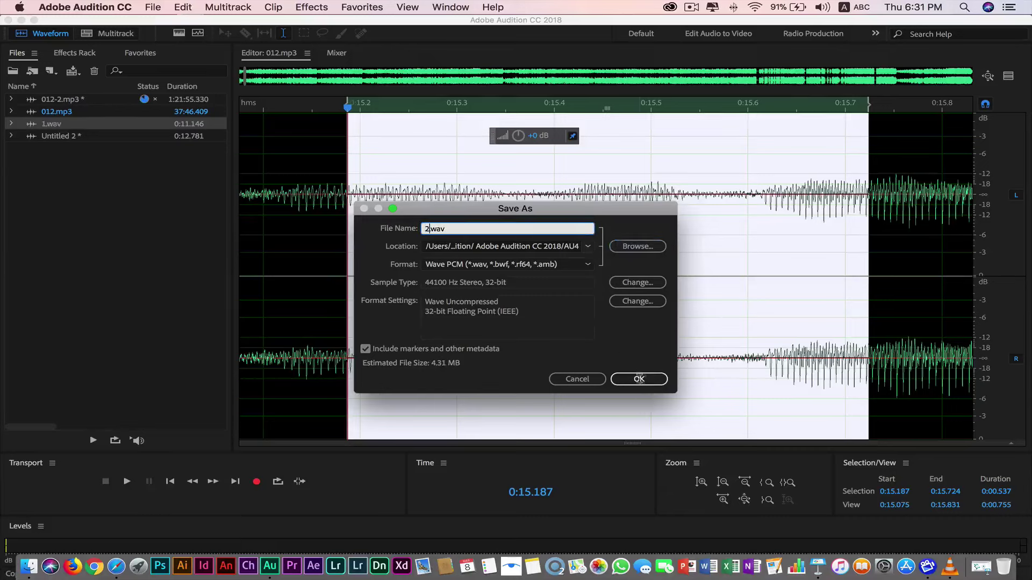
pyautogui.click(628, 247)
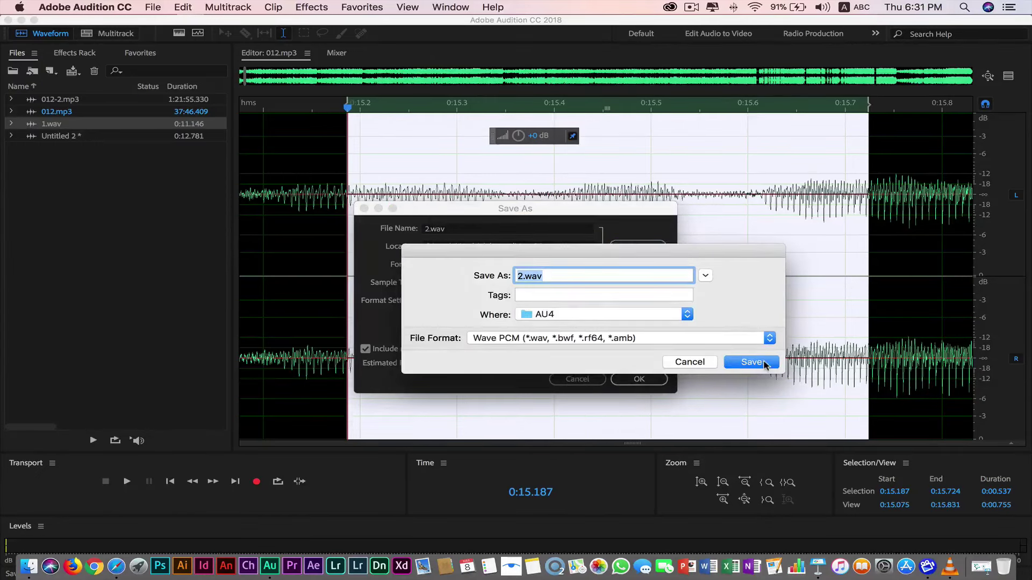
pyautogui.click(763, 364)
pyautogui.click(638, 380)
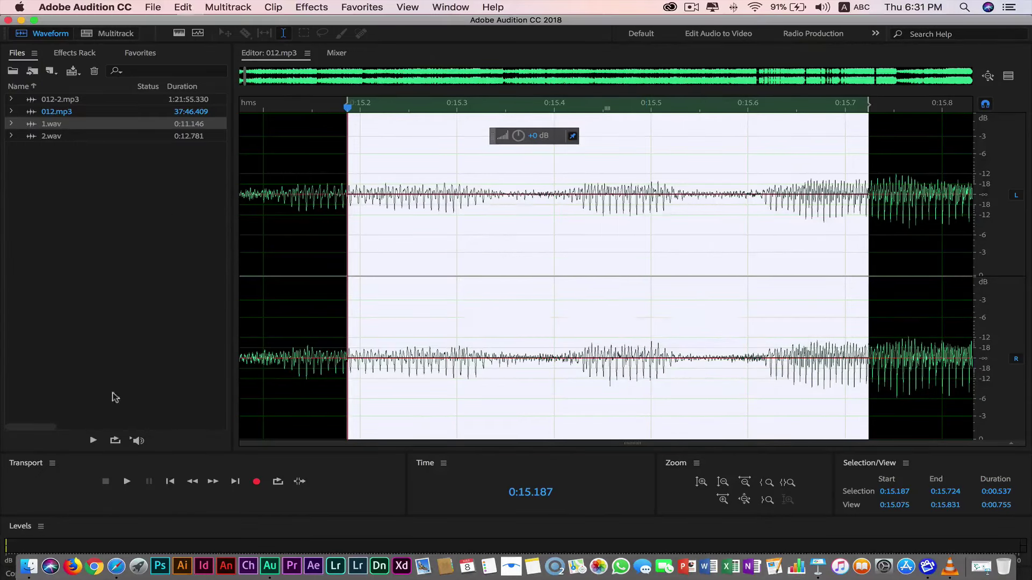
# - Switch to Finder, check 2.wav and 1.wav in the AU4 folder, and open 1.wav with VLC to listen to it
pyautogui.click(28, 566)
pyautogui.click(497, 151)
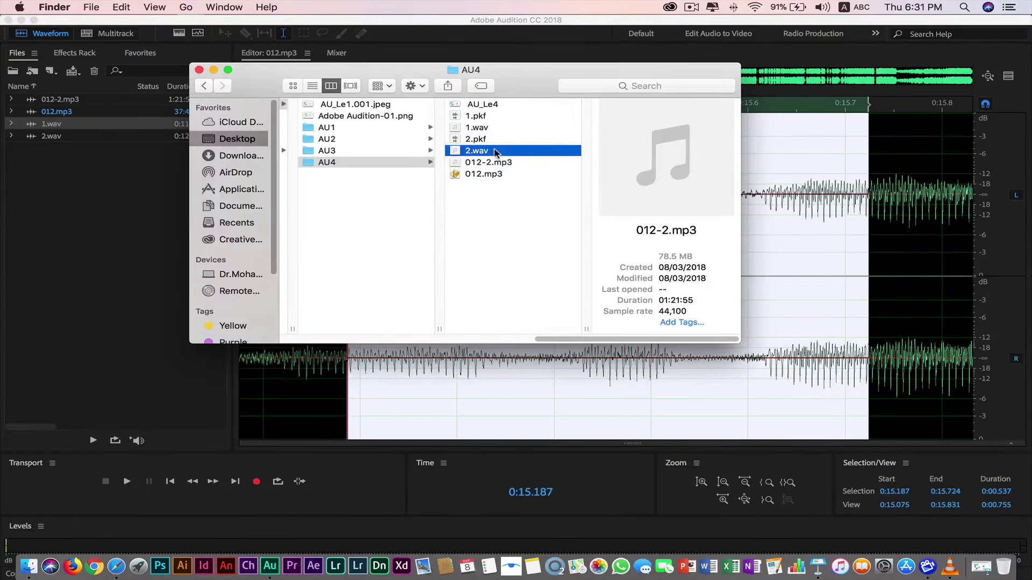
pyautogui.click(465, 128)
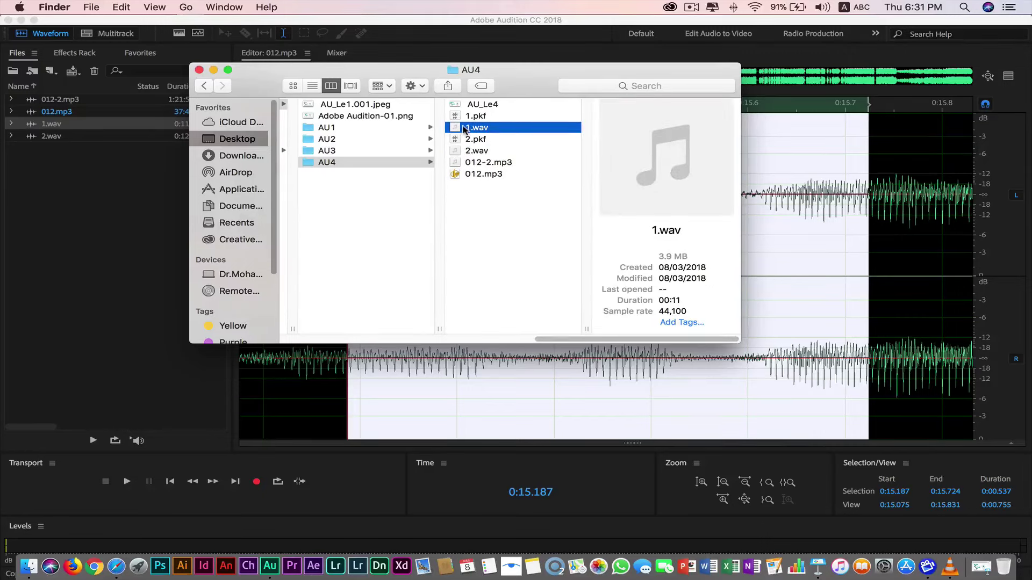
pyautogui.rightClick(465, 129)
pyautogui.moveTo(571, 146)
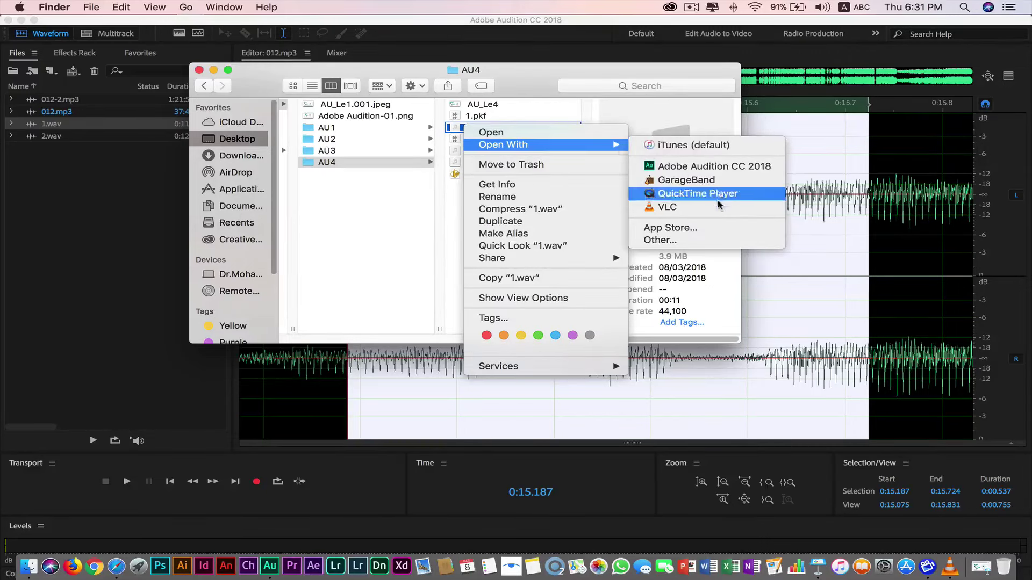
pyautogui.click(693, 207)
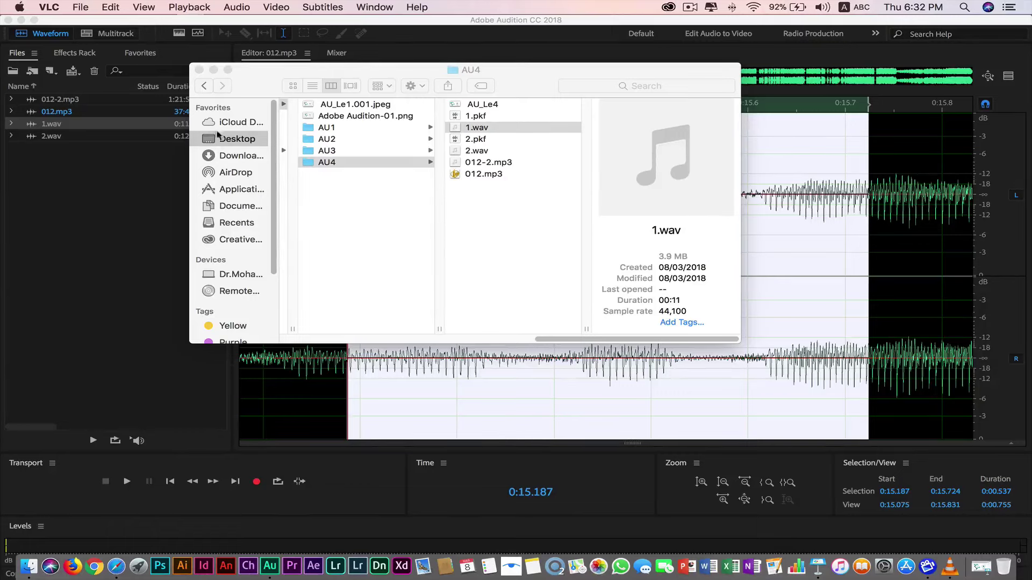
# - Close the Finder window, return to Adobe Audition, clear the selection by placing the playhead at 0:15.146, and select 012.mp3 among the files
pyautogui.click(198, 70)
pyautogui.click(118, 265)
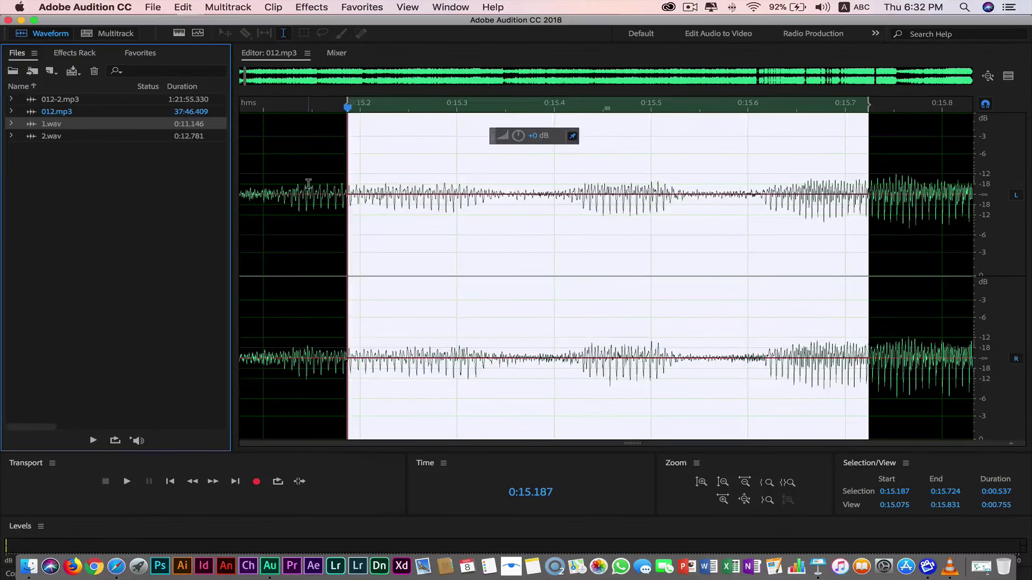
pyautogui.click(307, 184)
pyautogui.click(75, 113)
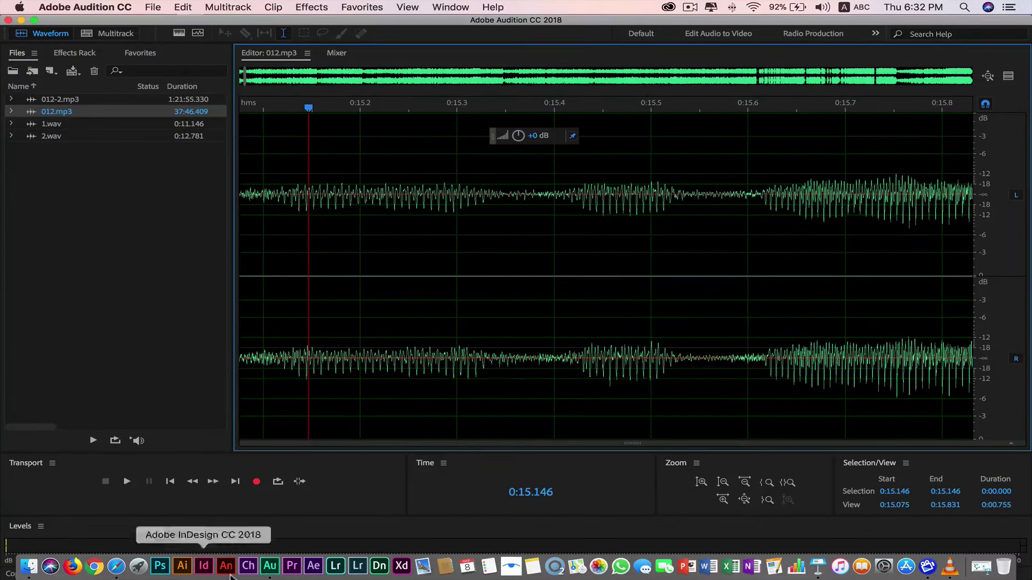
# - Switch to Keynote and play the AU_Le4 presentation from slide 2
pyautogui.click(810, 565)
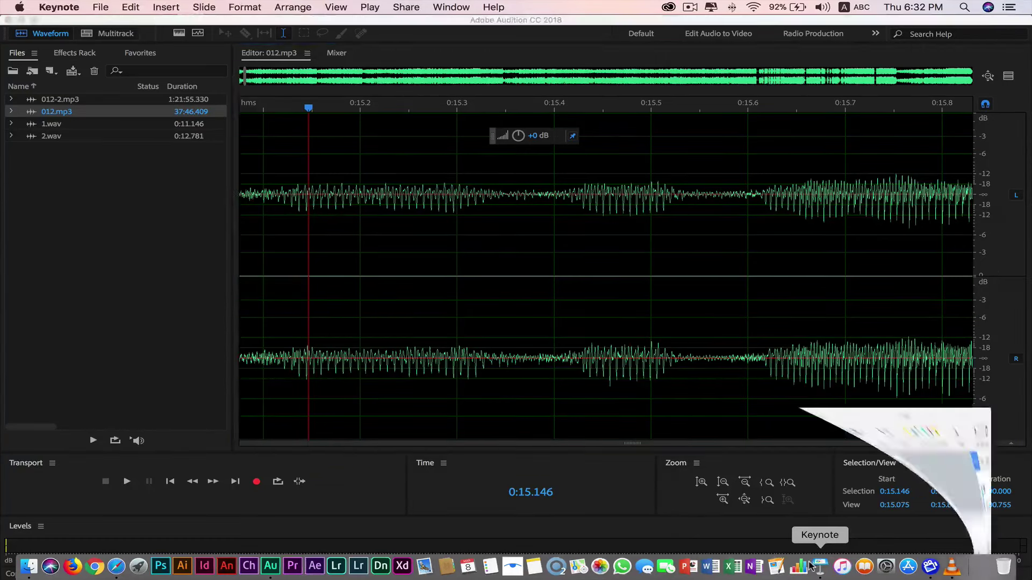
pyautogui.click(78, 119)
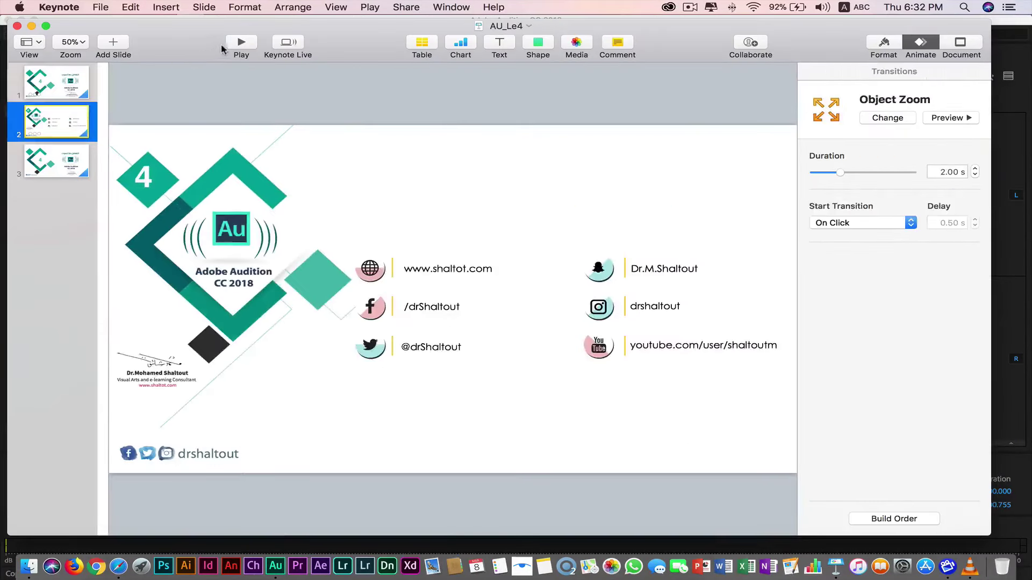
pyautogui.click(237, 44)
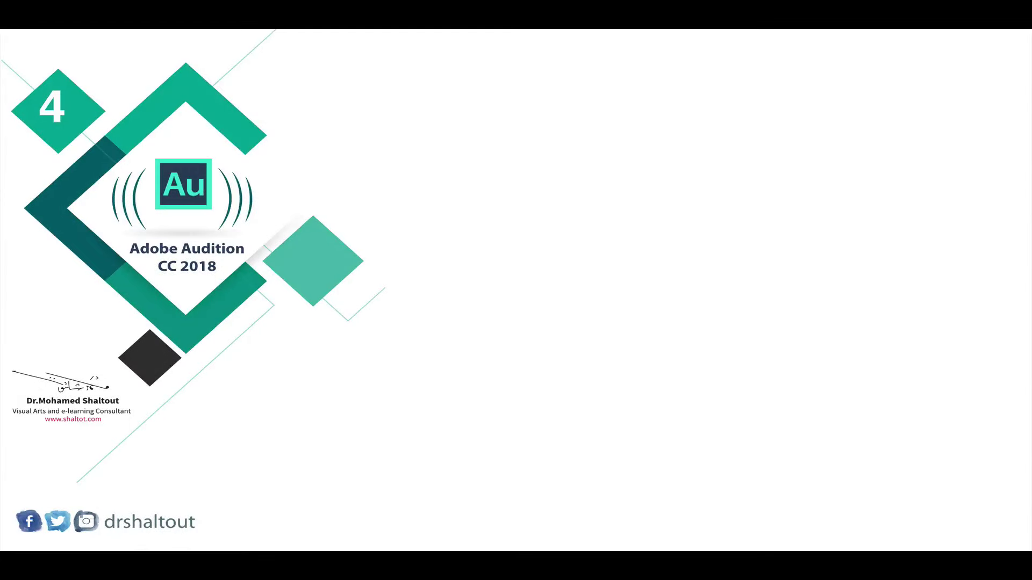